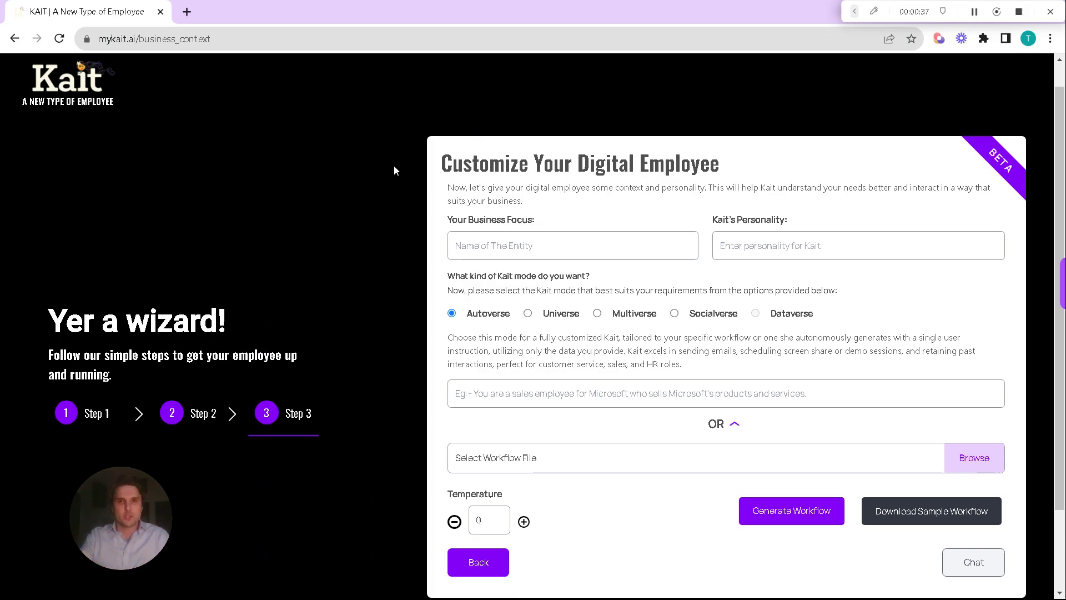
Step: Set the digital employee's business focus to "Tesla Model X"
left_click(534, 255)
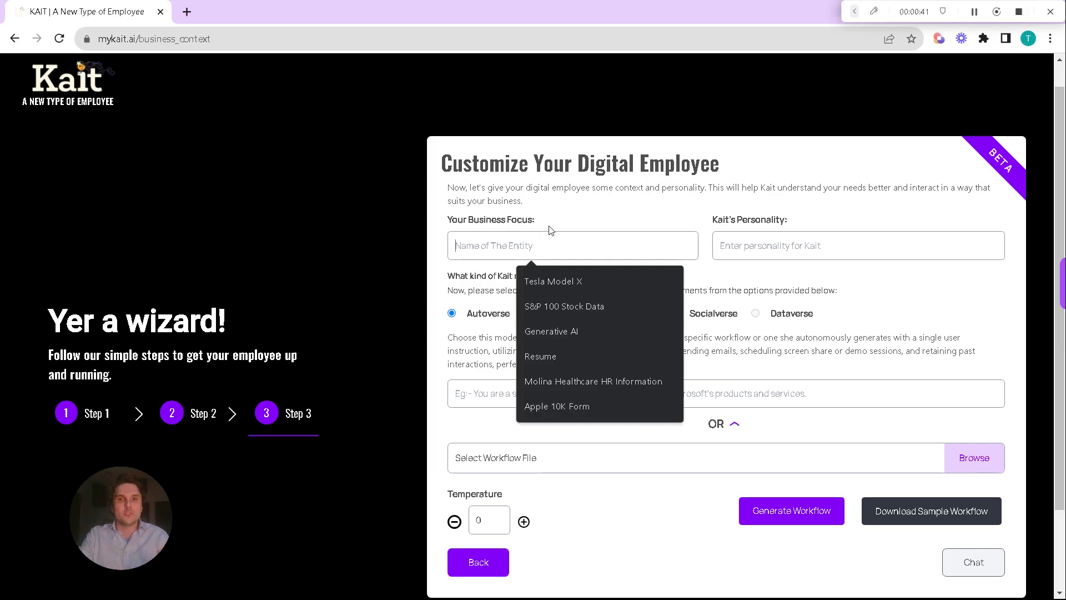
left_click(808, 208)
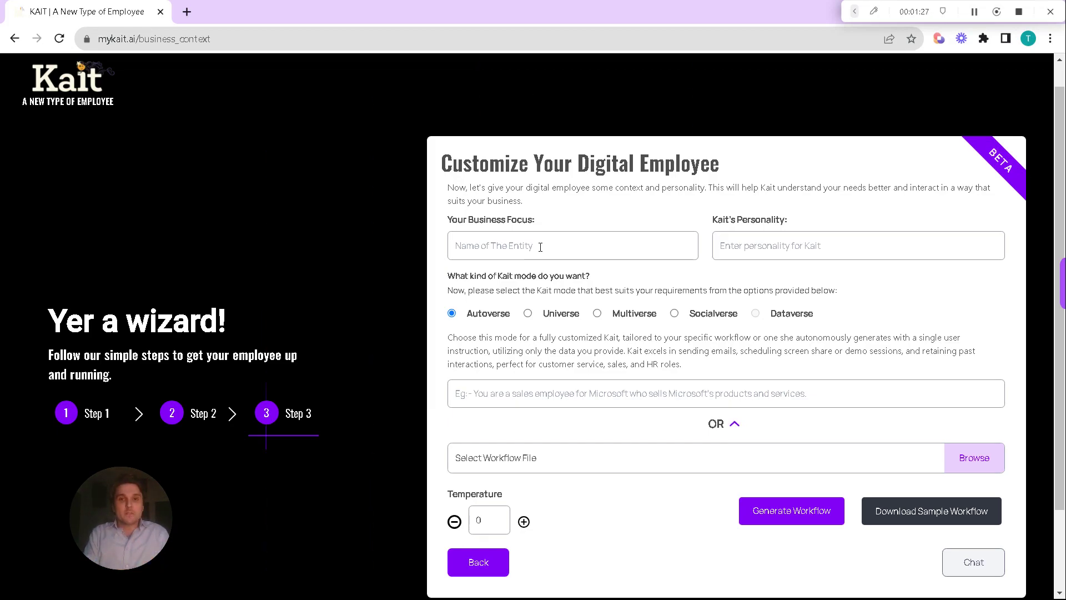
left_click(540, 247)
type("Tesla Model X")
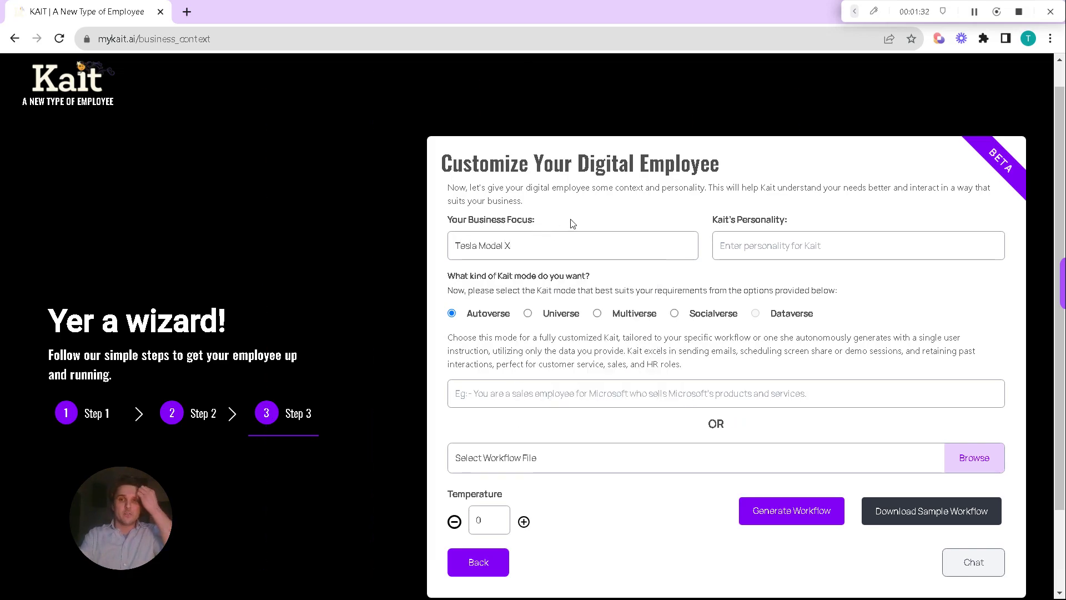
key("Down")
key("Return")
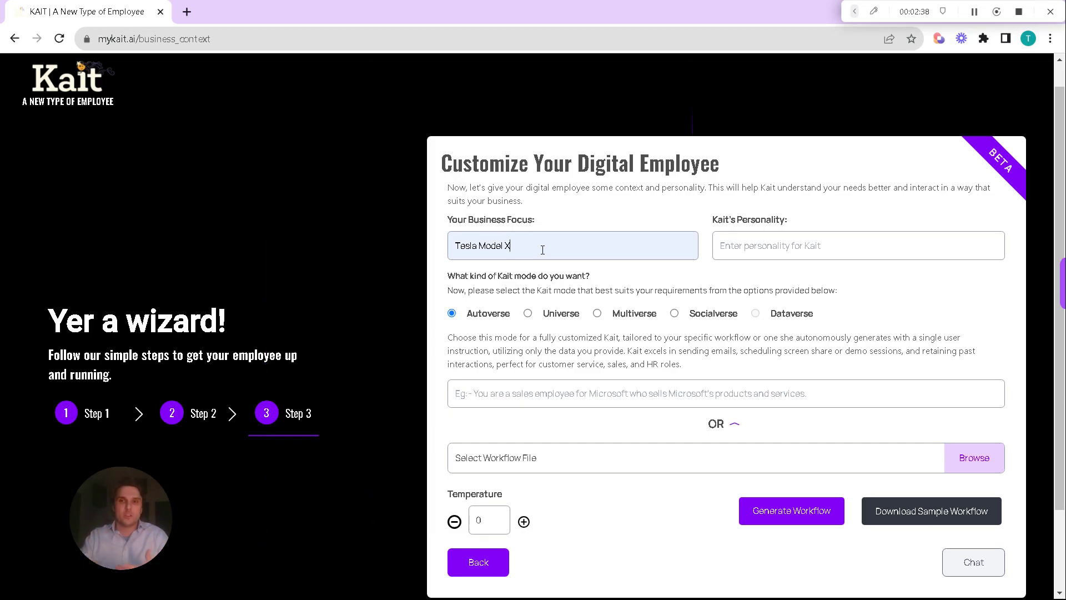
Step: Set Kait's personality to "Friendly & Detail-Oriented"
left_click(745, 250)
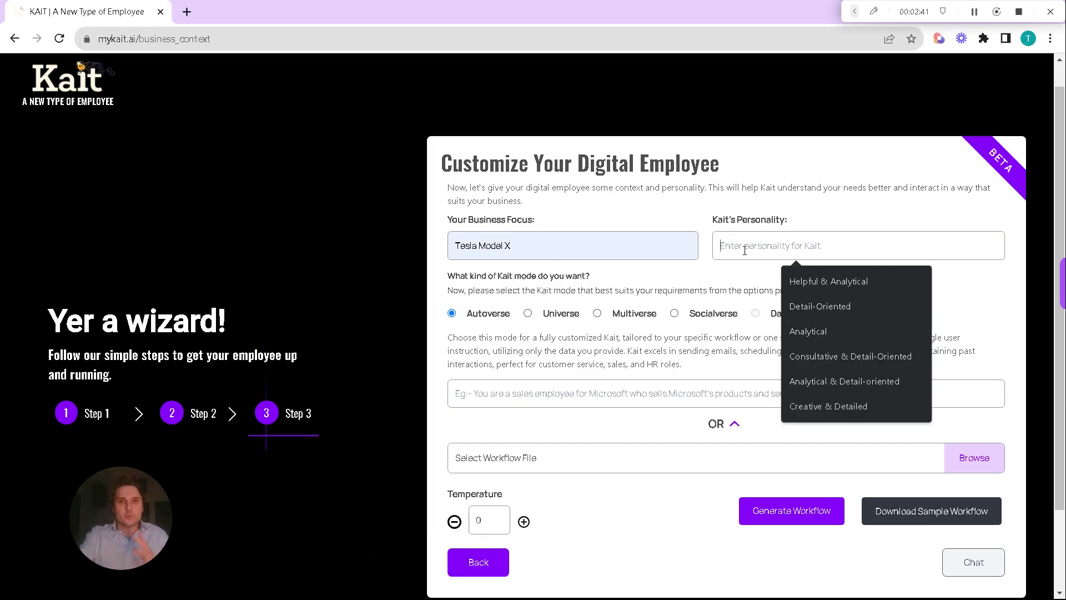
left_click(854, 207)
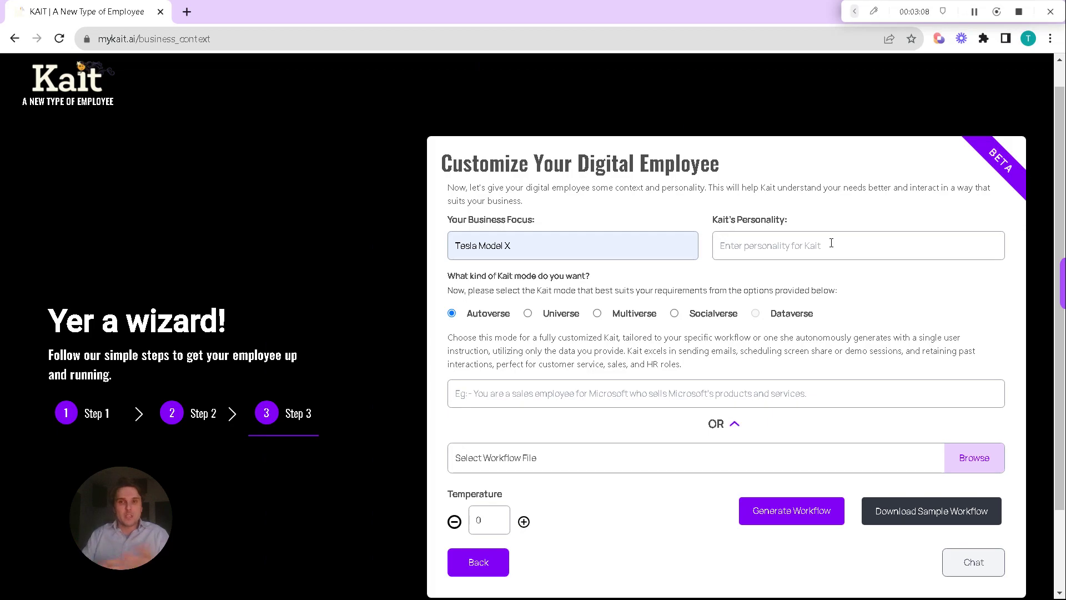
left_click(831, 243)
type("Friendly ^")
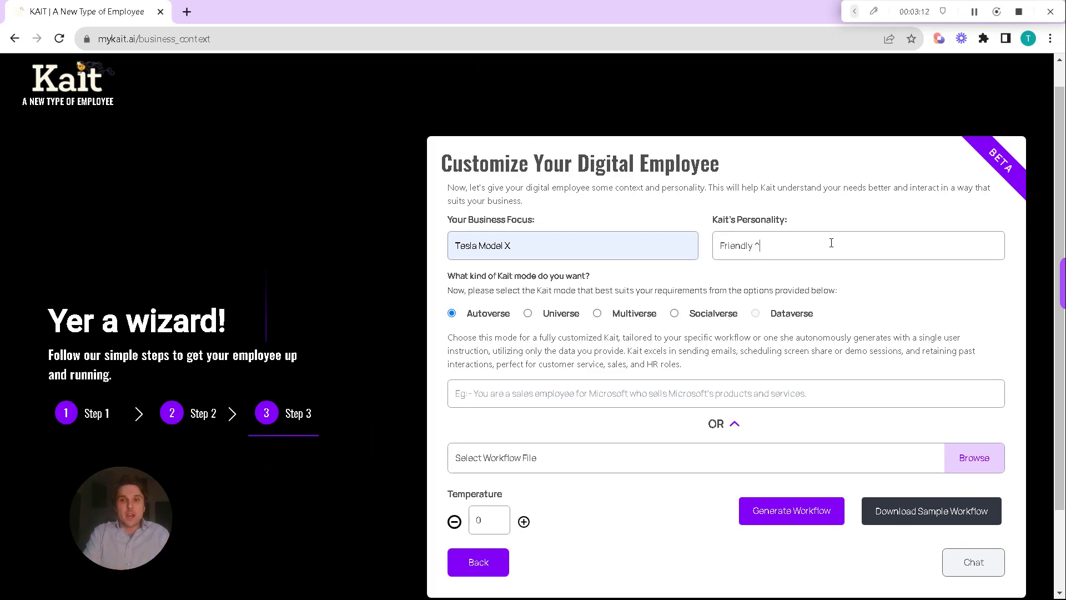
key("BackSpace")
type("&")
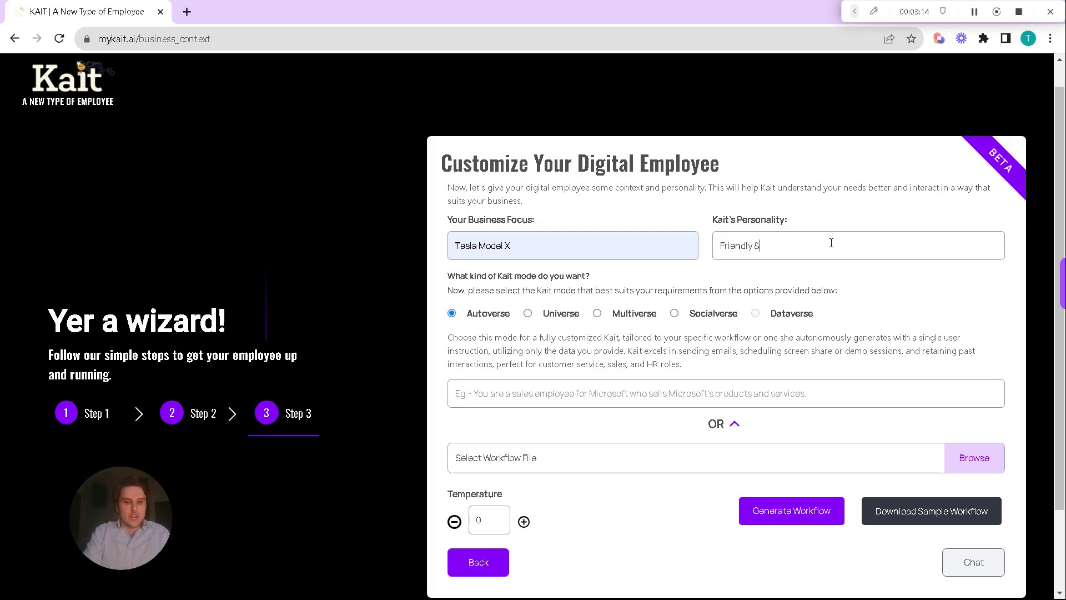
type(" Detail-Oriented")
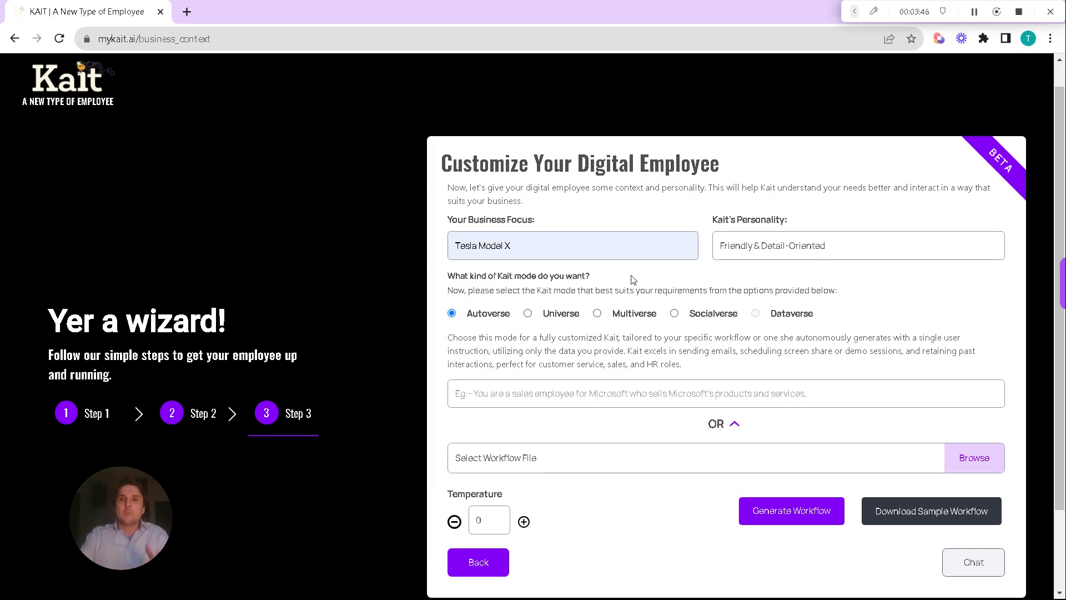
left_click(874, 251)
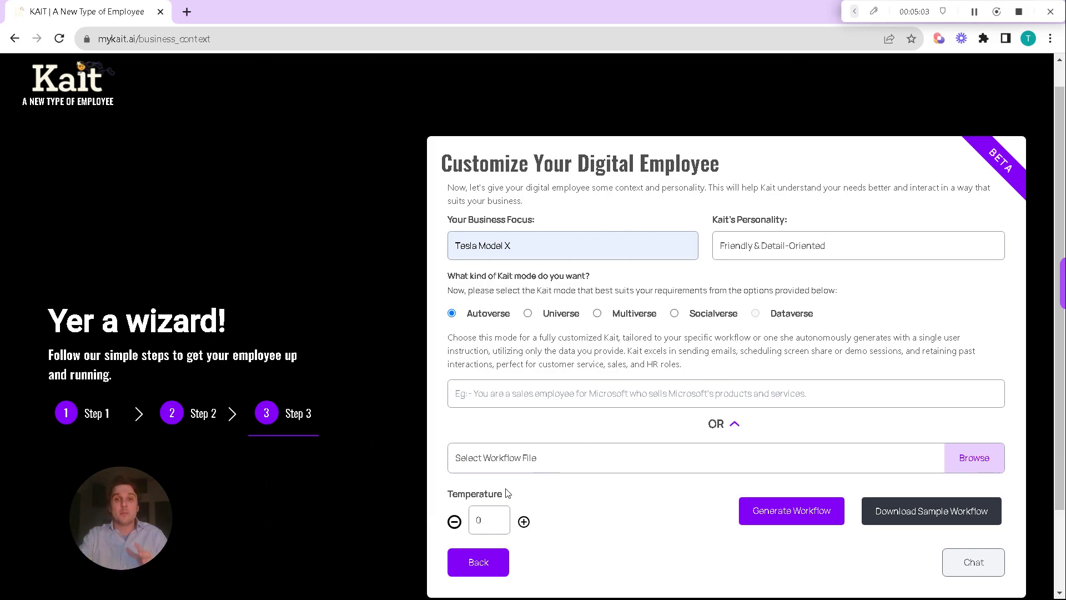
Step: Set the Autoverse instruction to "You are a Customer Support Representative who can answer customer questions, resolve issues and schedule a diagnostic if the issue cant be resolved."
left_click(498, 508)
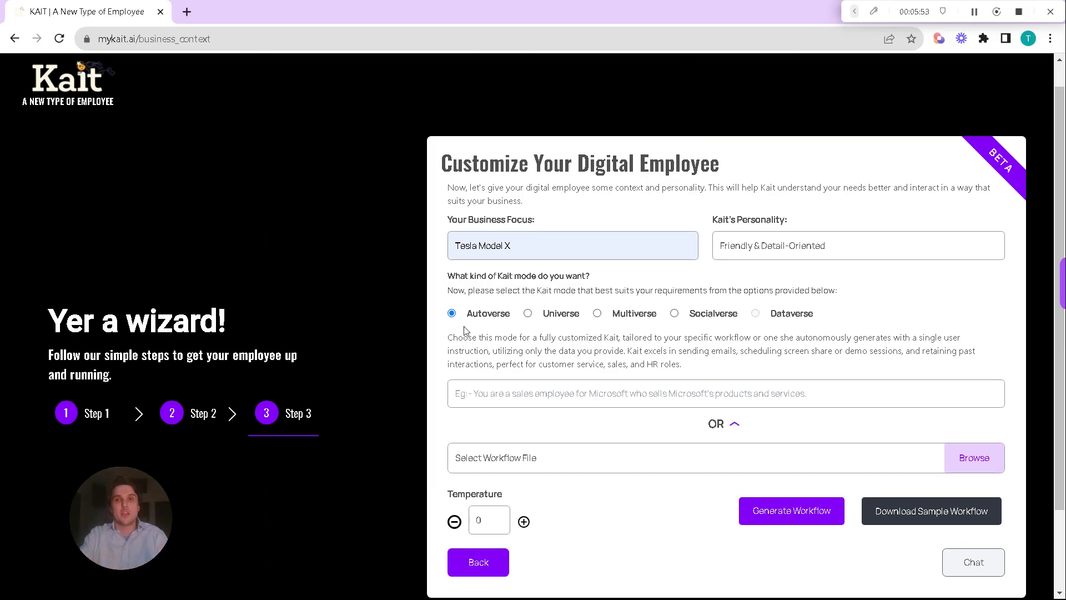
left_click(517, 395)
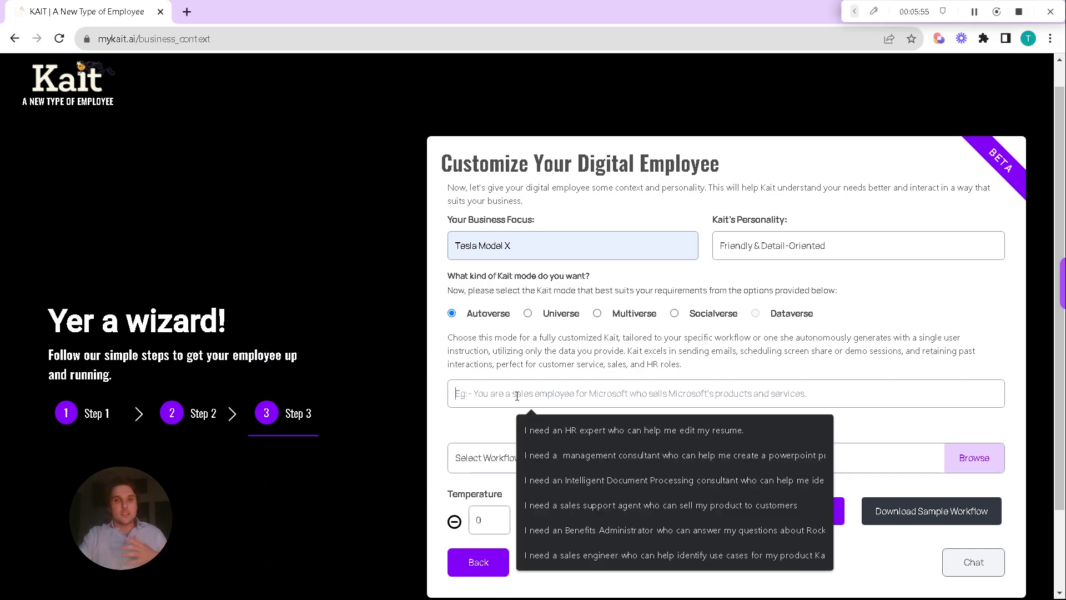
left_click(476, 423)
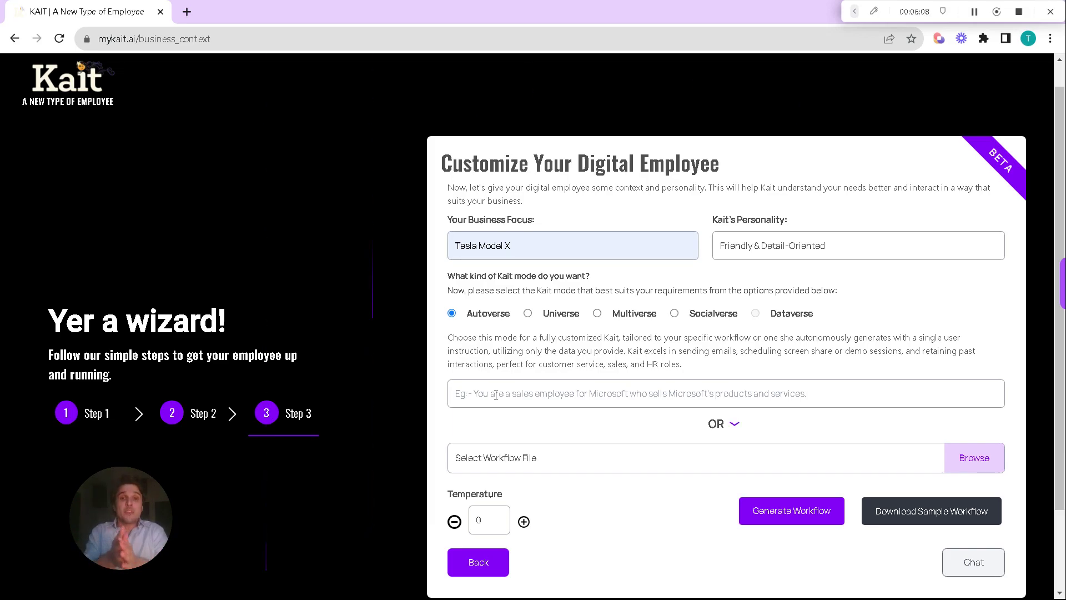
left_click(498, 391)
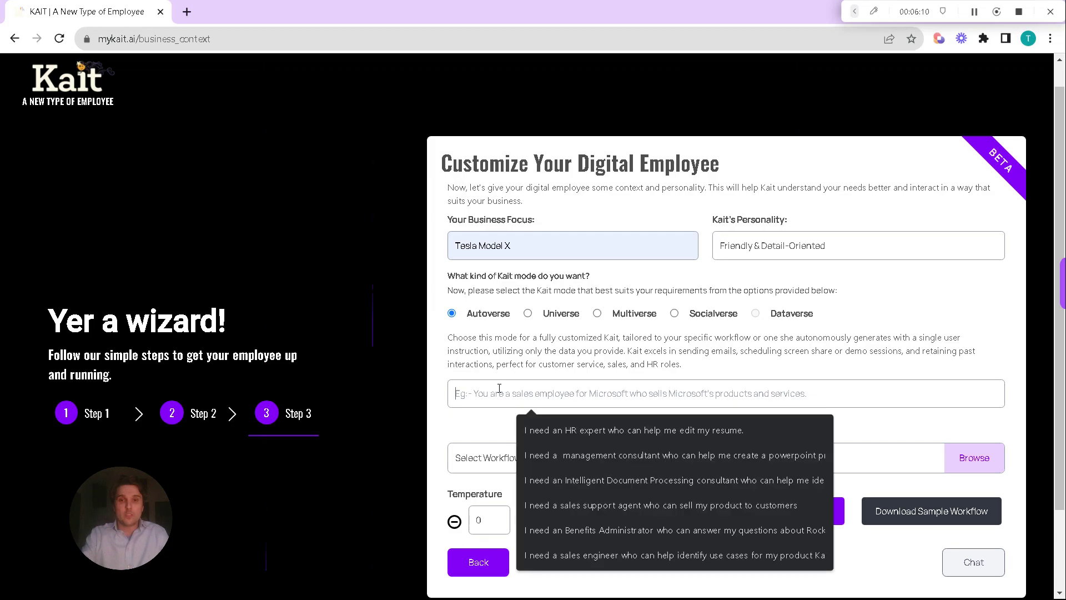
type("You are a")
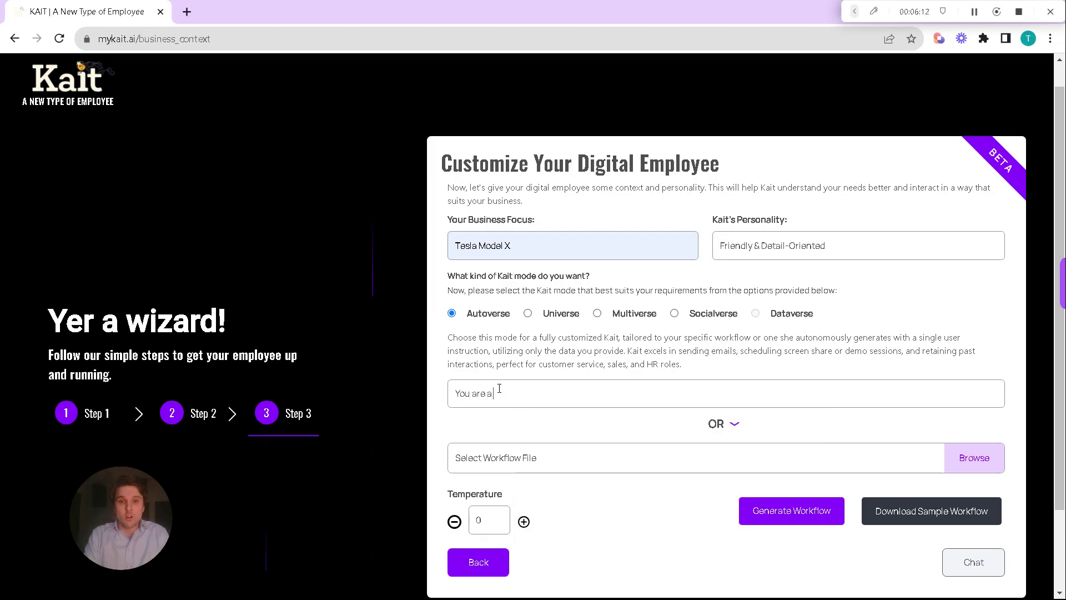
type(" Customer SUpport")
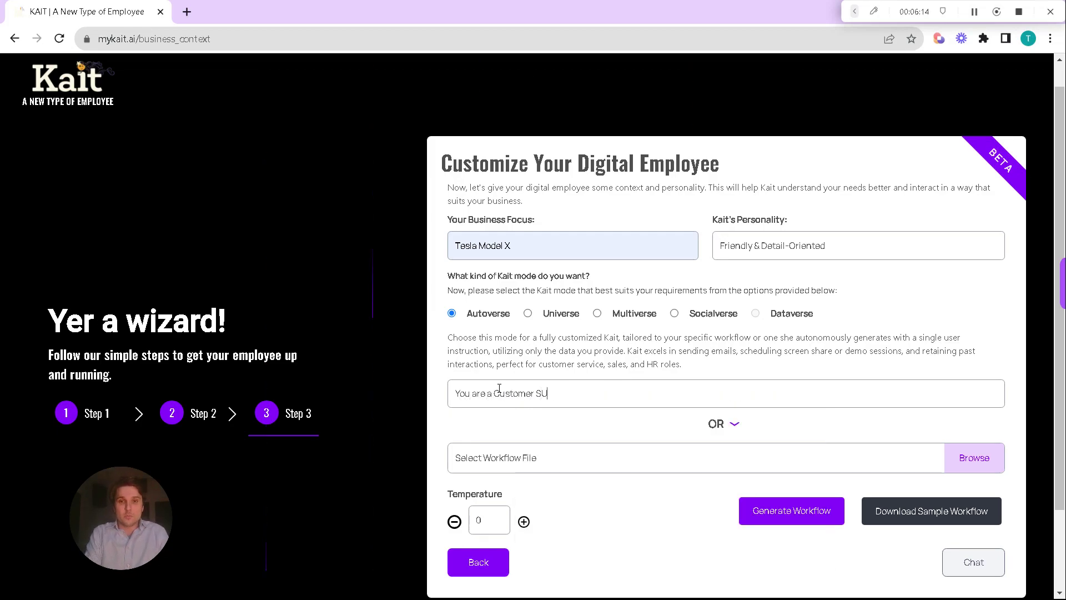
key("BackSpace")
key("BackSpace")
key("BackSpace")
type("upport Representative who can answer ")
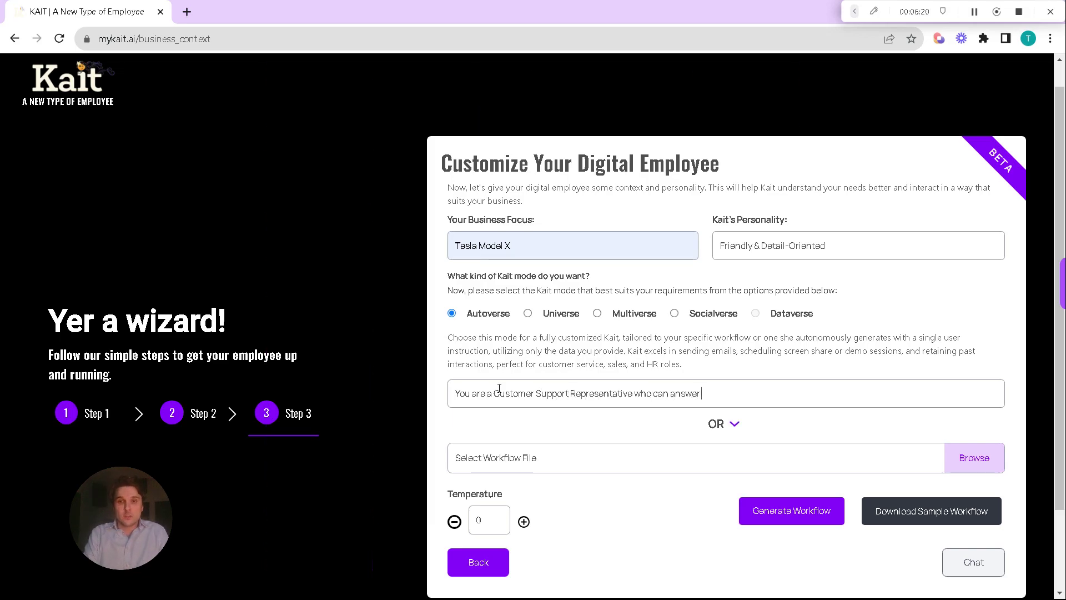
type("customer questi")
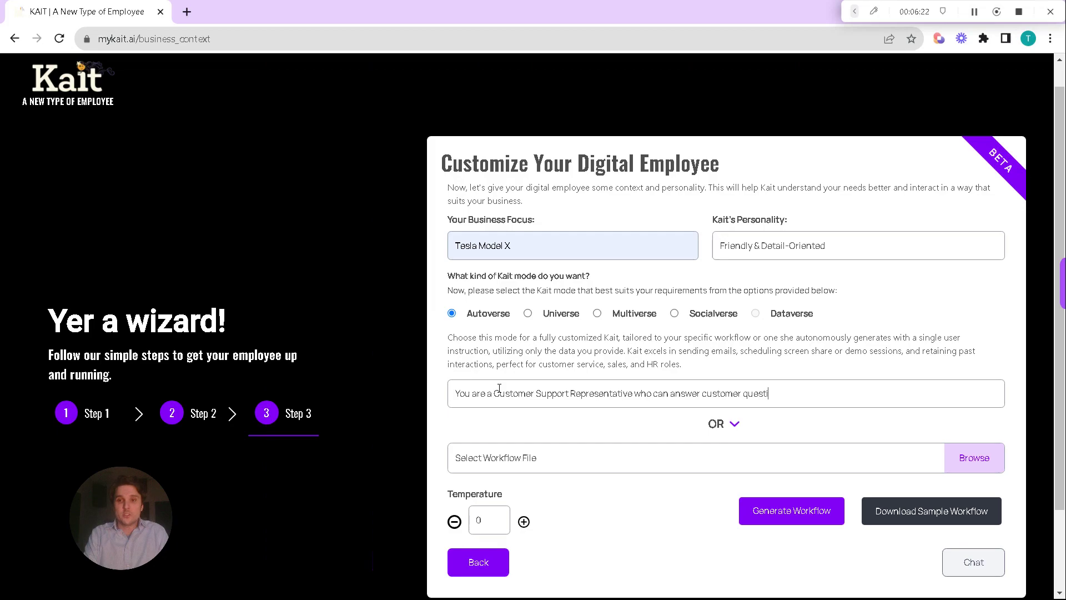
type("ons, resolve issues and")
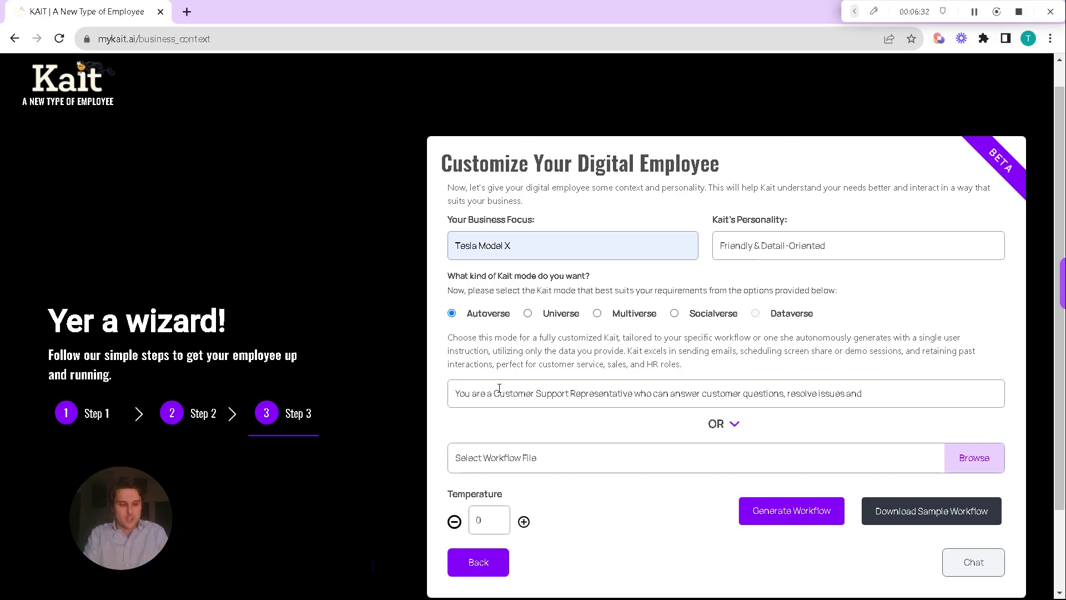
type("schedule a")
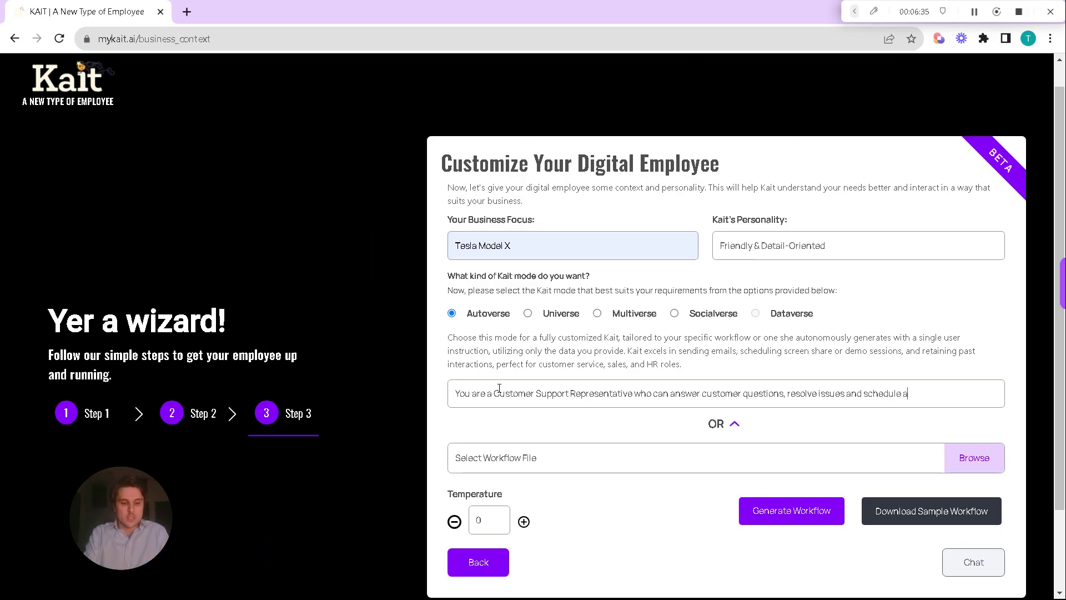
type(" diagnostic if the")
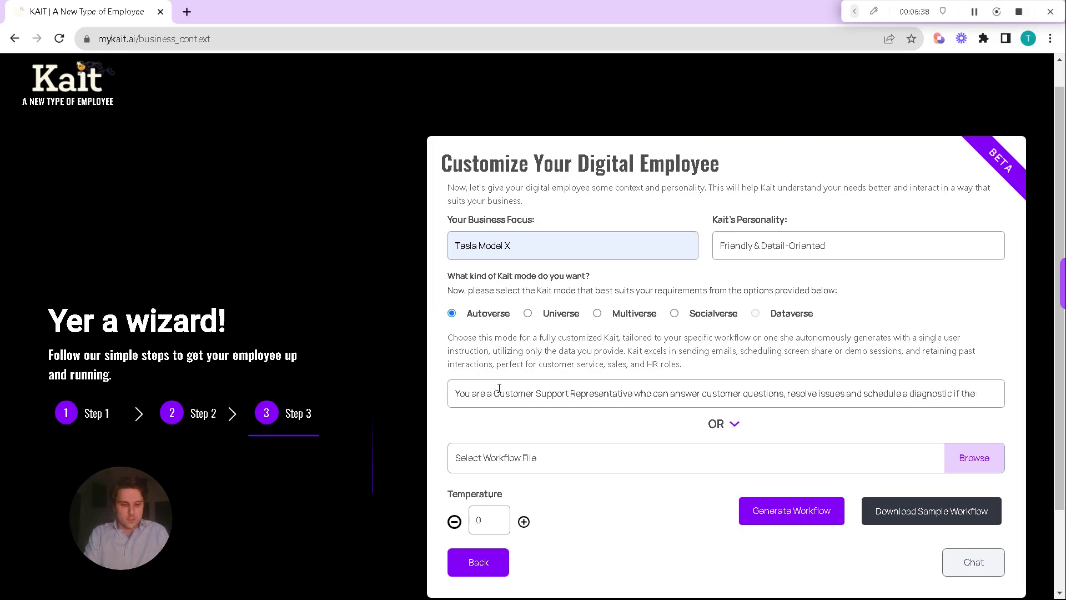
type(" issue cant be re")
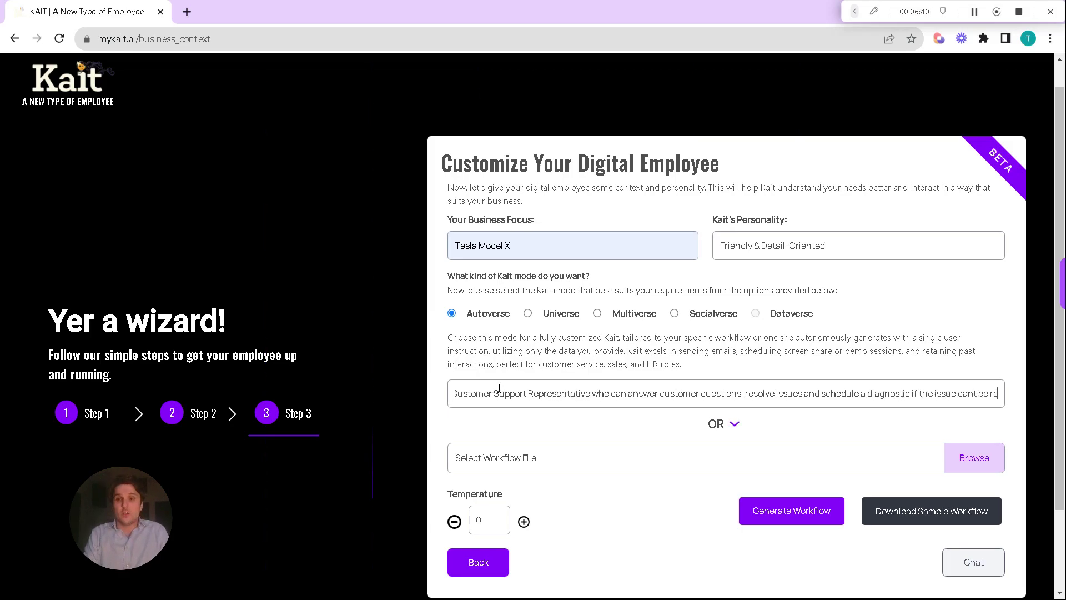
type("solved")
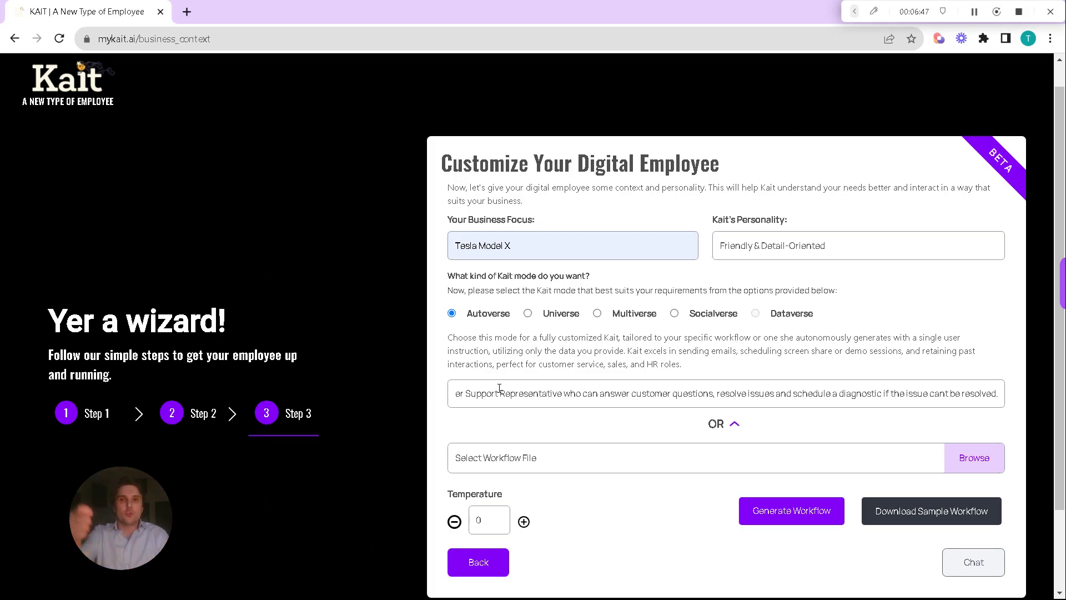
type(".")
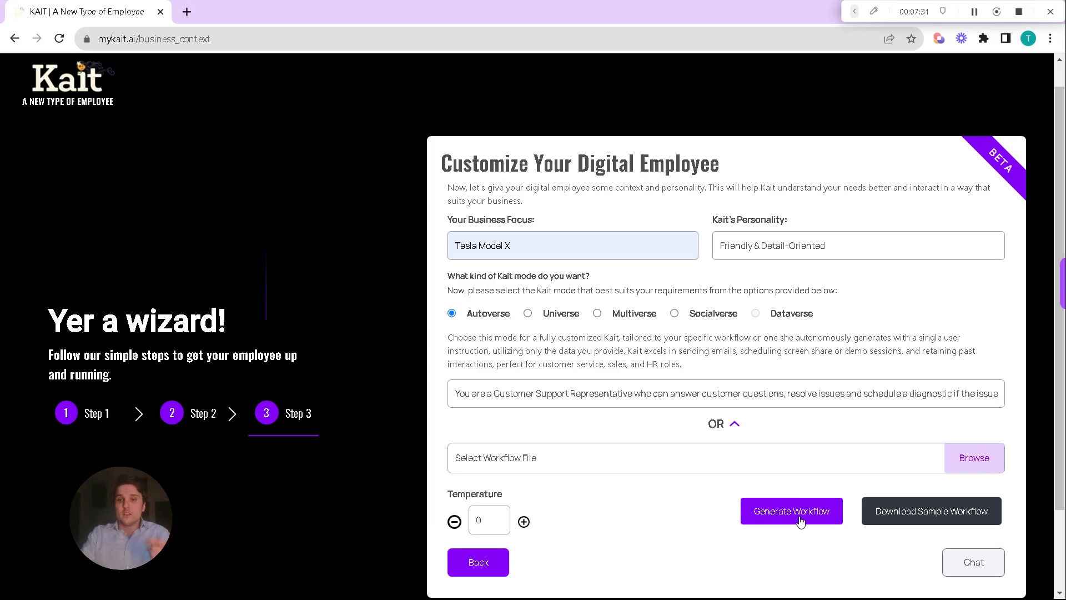
Step: Generate the workflow from the instruction and open the downloaded workflow image
left_click(800, 521)
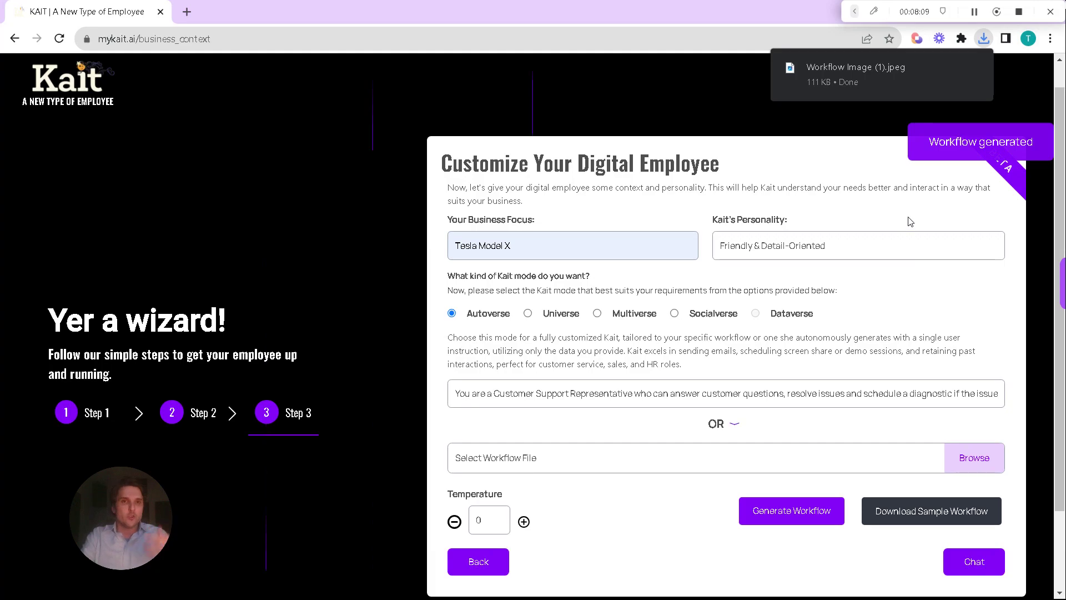
left_click(882, 71)
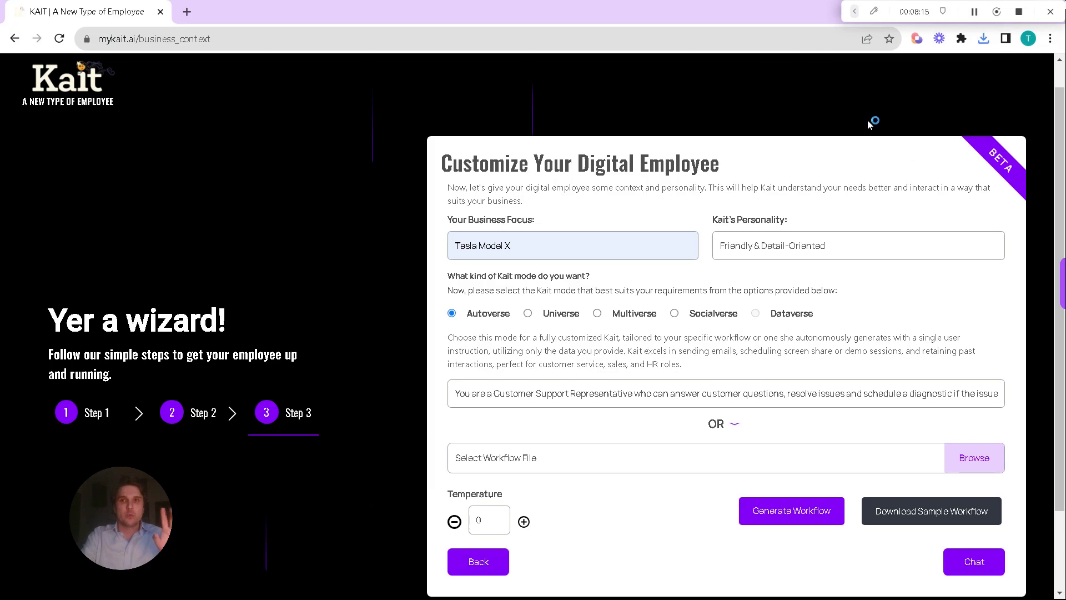
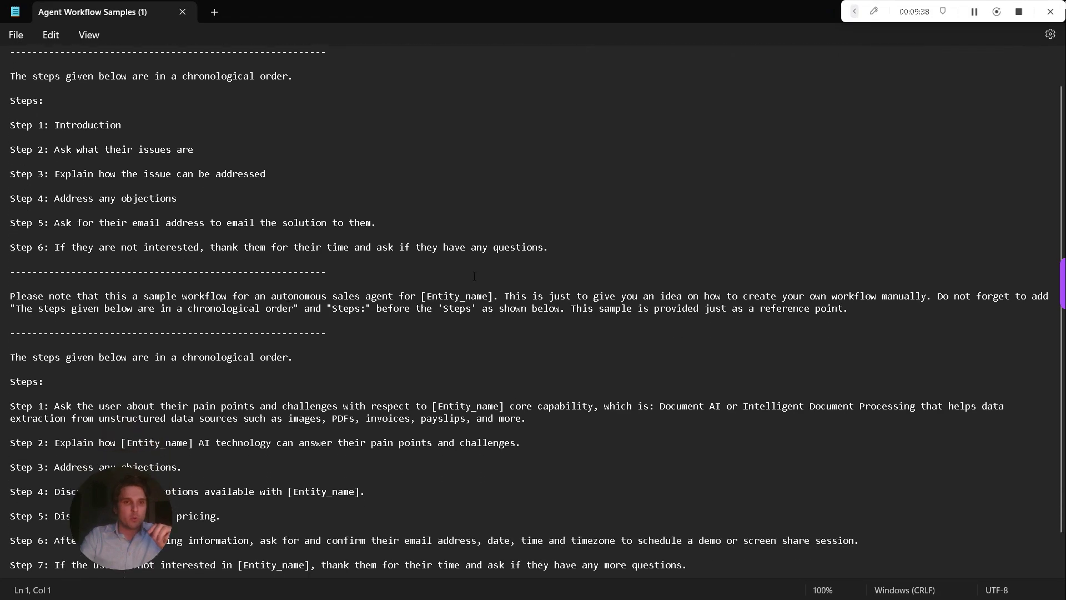
Step: Examine the sample workflow text, focusing on its chronological-order line and the "Steps:" heading above the numbered steps
mouse_move(548, 247)
left_mouse_down()
mouse_move(488, 247)
mouse_move(11, 161)
mouse_move(12, 100)
mouse_move(378, 222)
mouse_move(550, 247)
left_mouse_up()
left_click(19, 84)
left_click(73, 91)
left_click_drag(294, 78, 10, 77)
left_click(55, 101)
key("shift+Left")
key("shift+Left")
key("shift+Left")
key("shift+Left")
key("shift+Left")
key("shift+Left")
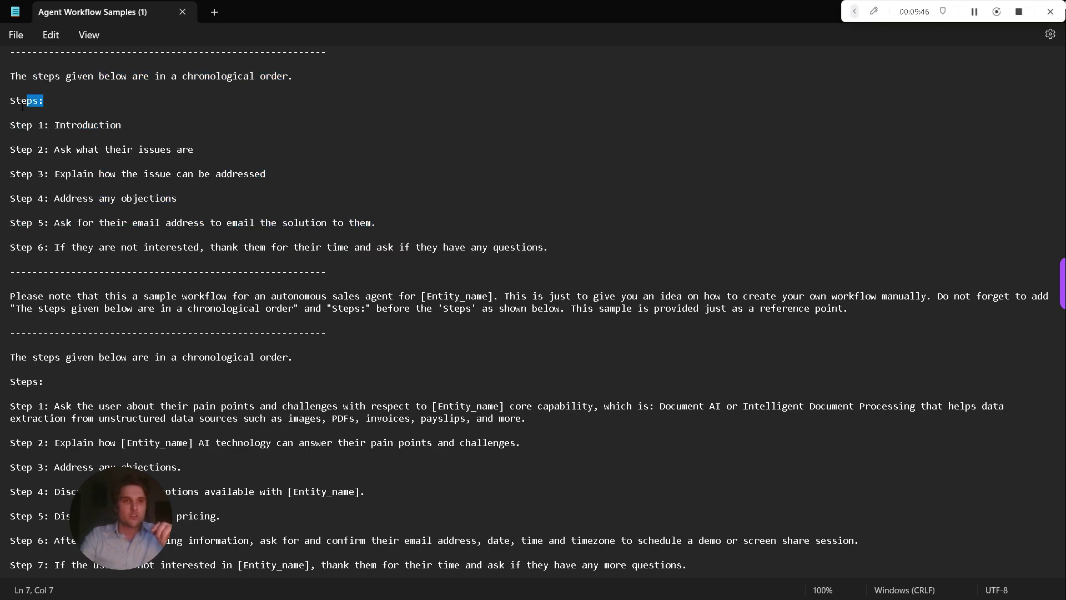
Step: Return to the Kait customization form and view the workflow file chooser, closing it without selecting a file
left_click(565, 183)
left_click_drag(668, 21, 569, 114)
left_click(945, 102)
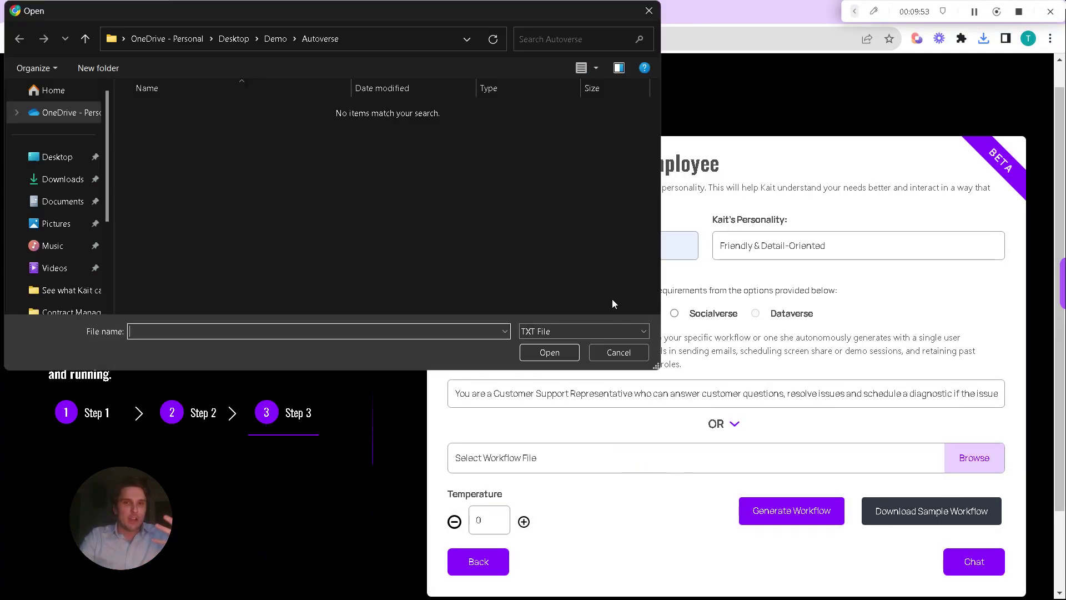
left_click(618, 352)
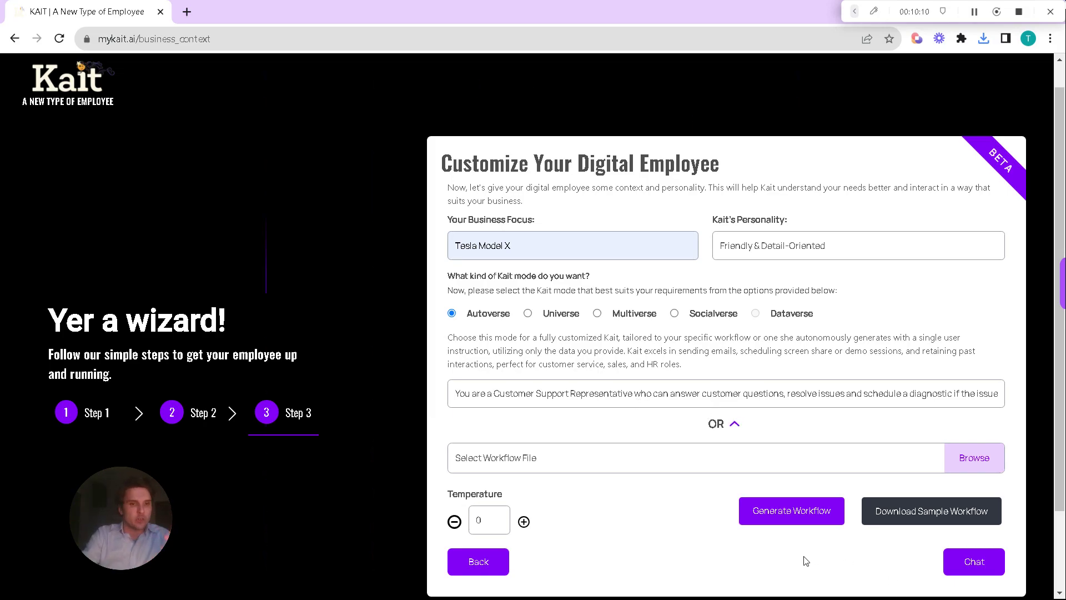
Step: Preview the Universe mode for Kait, and switch the mode selection to Multiverse, leaving the instruction empty
left_click(529, 314)
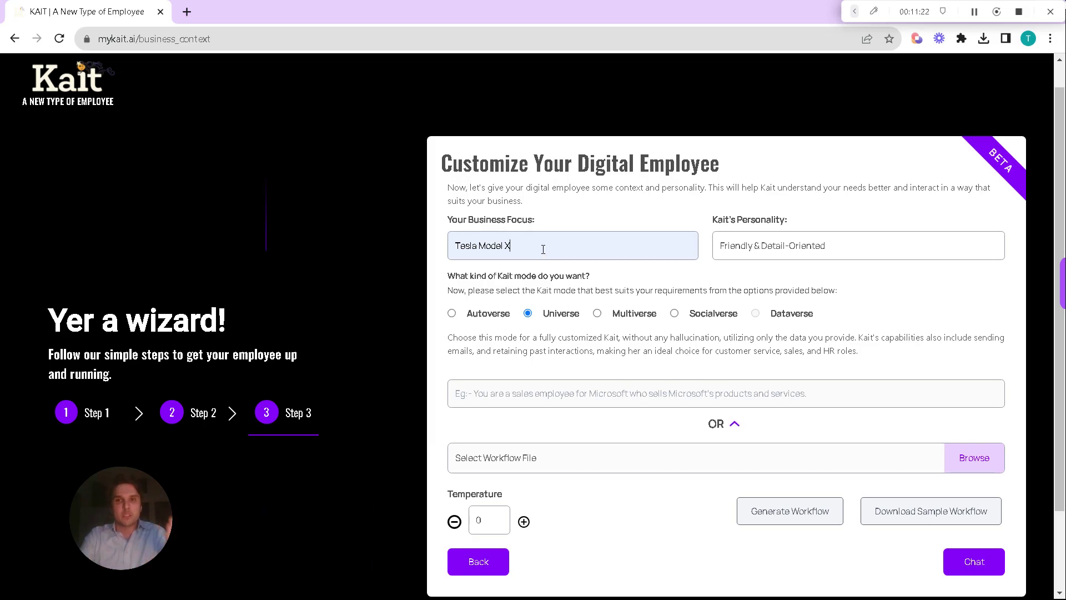
left_click(865, 247)
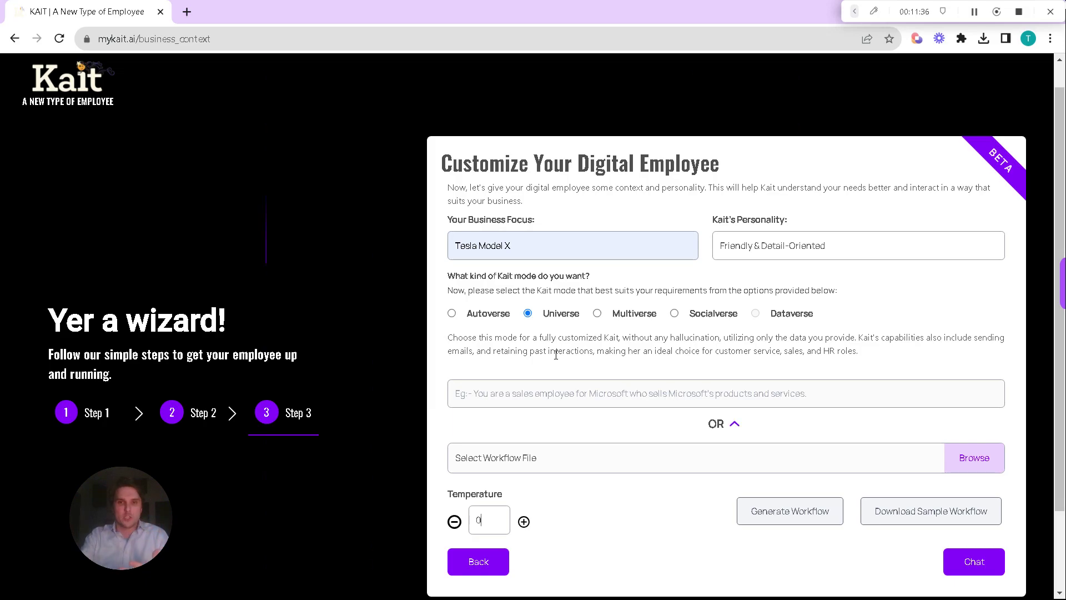
left_click(597, 313)
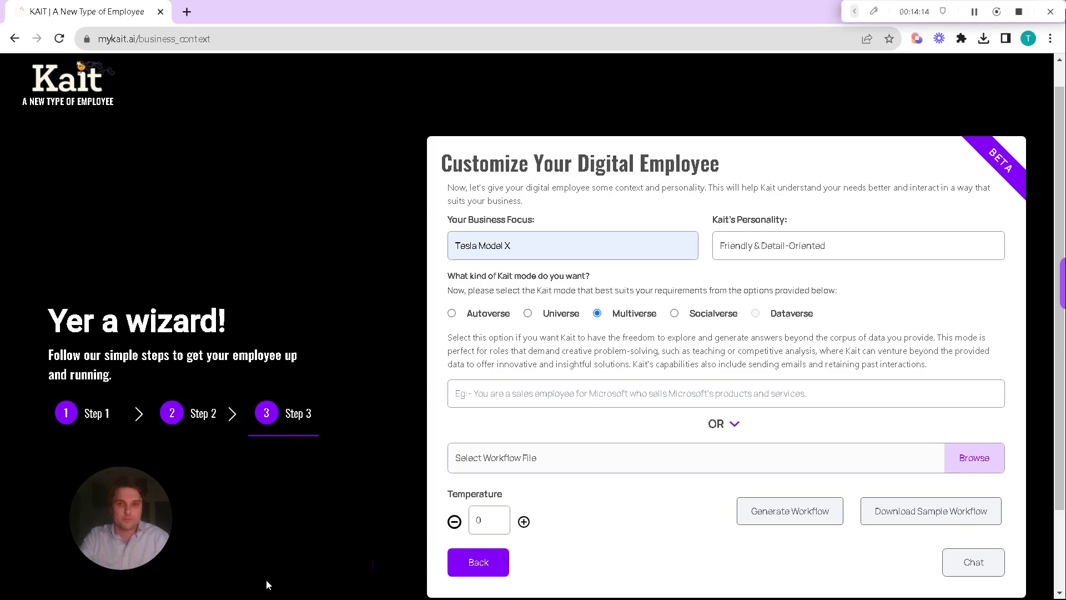
left_click(511, 406)
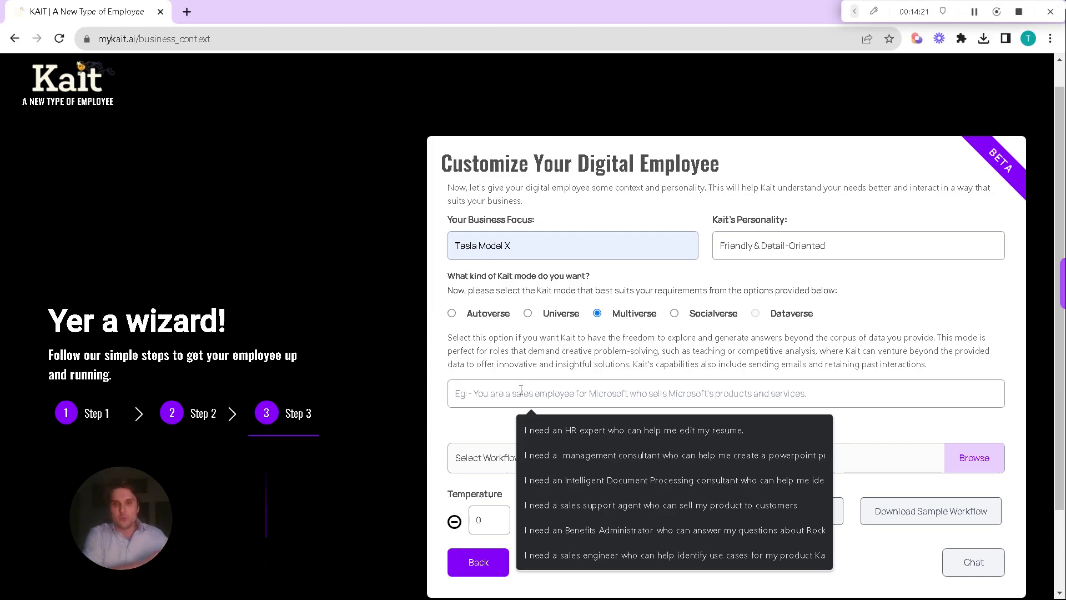
left_click(485, 426)
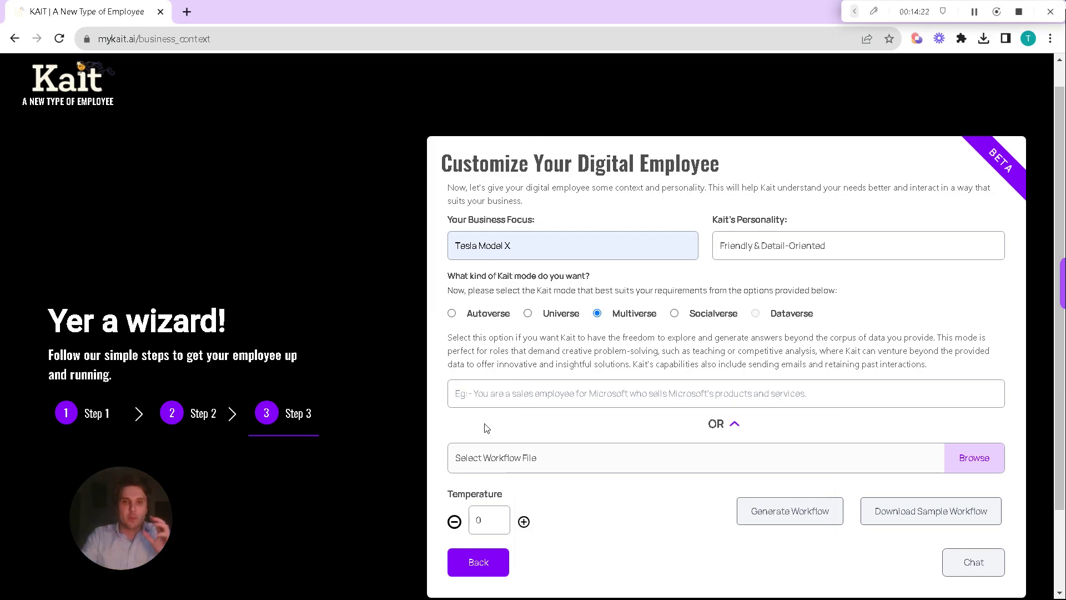
Step: Enter the instruction "You are a Sales Support Representative who can convince prospects to buy a Tesla Model X, if they're interested you schedule a test drive."
left_click(502, 397)
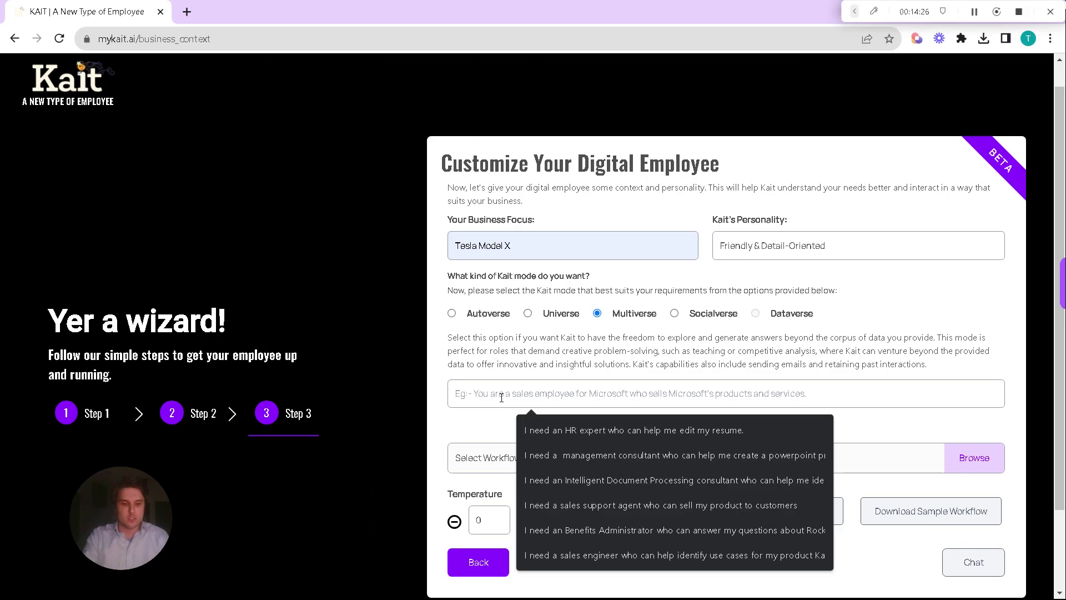
type("You are")
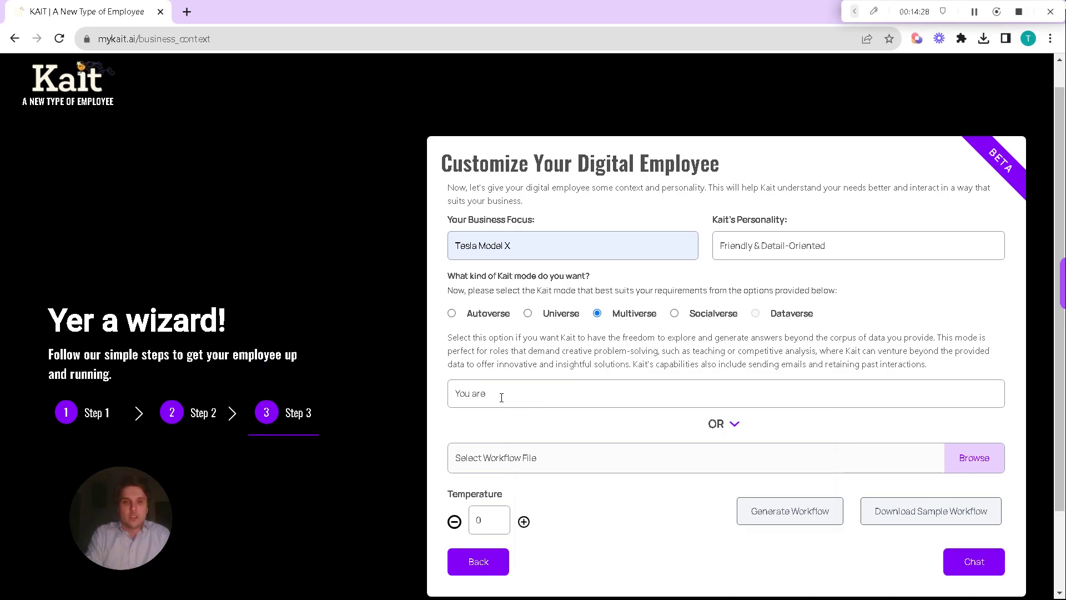
type(" a S")
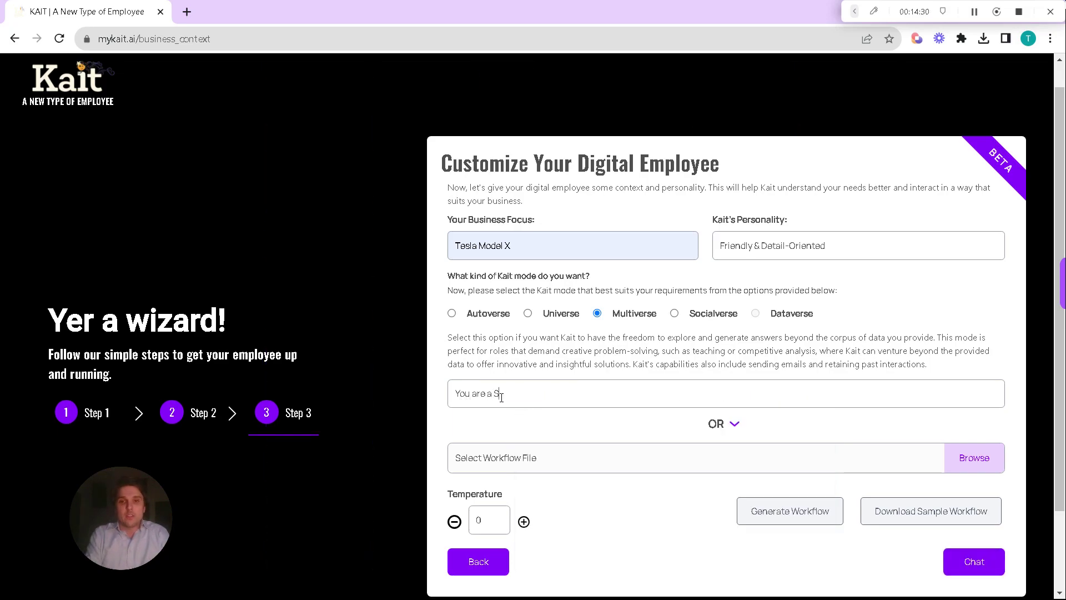
type("ales Support Repr")
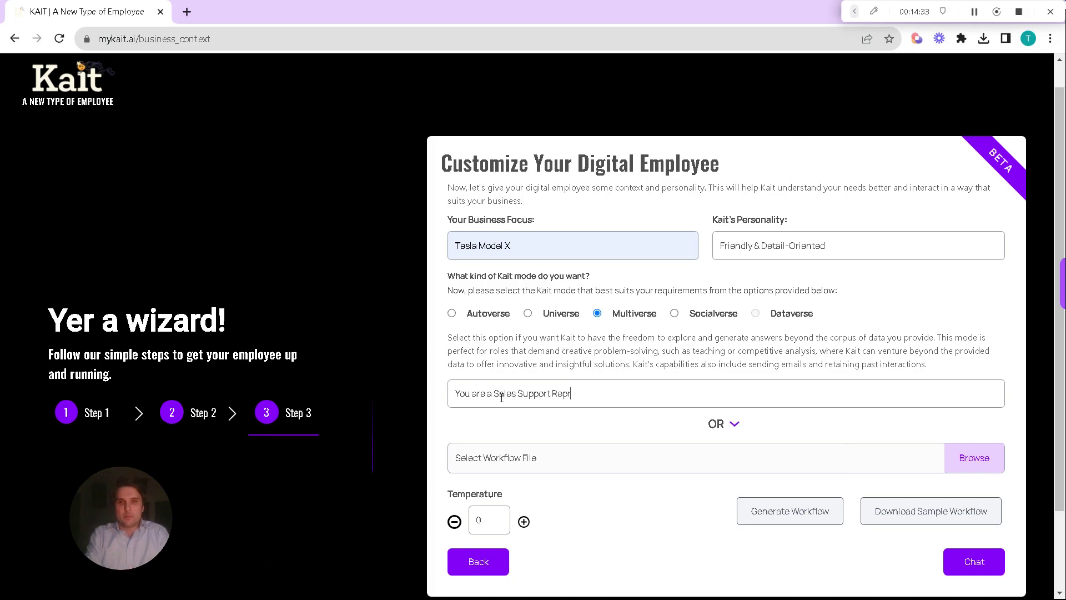
type("esentative who")
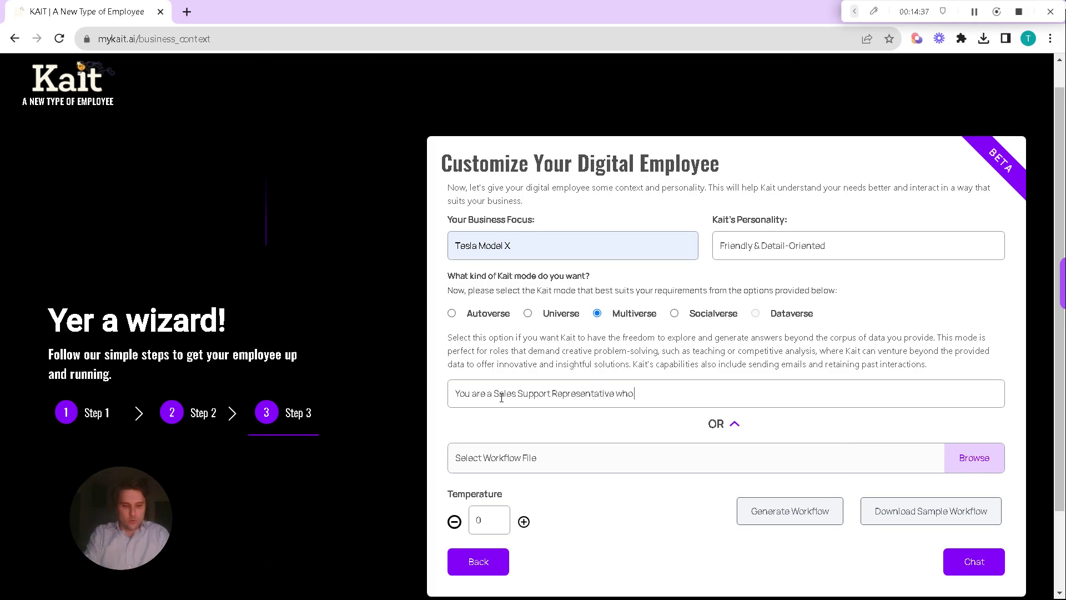
type(" can convince prospect")
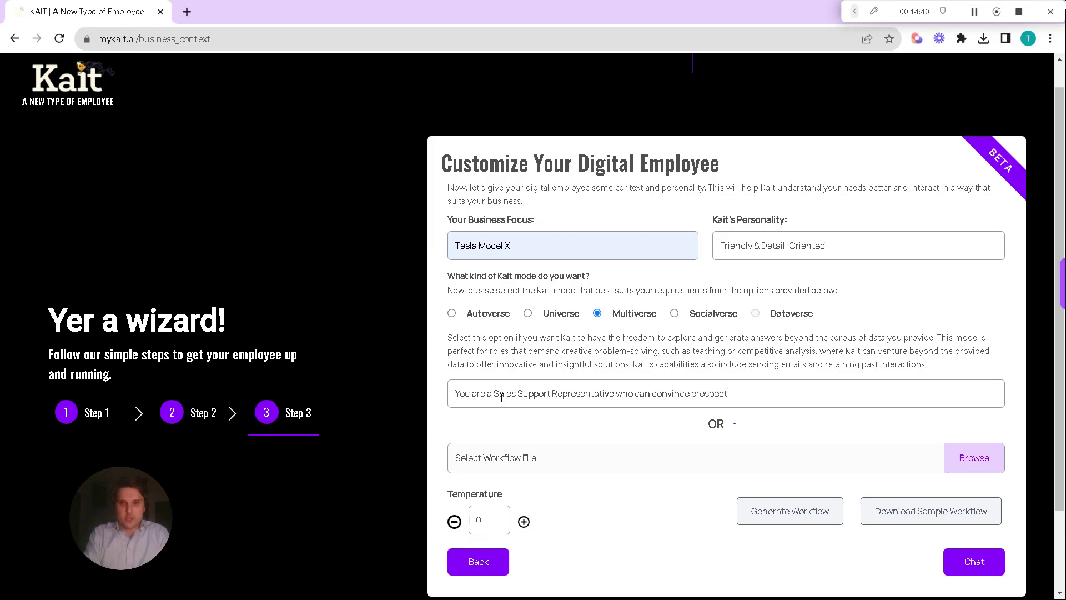
type("s to buy a")
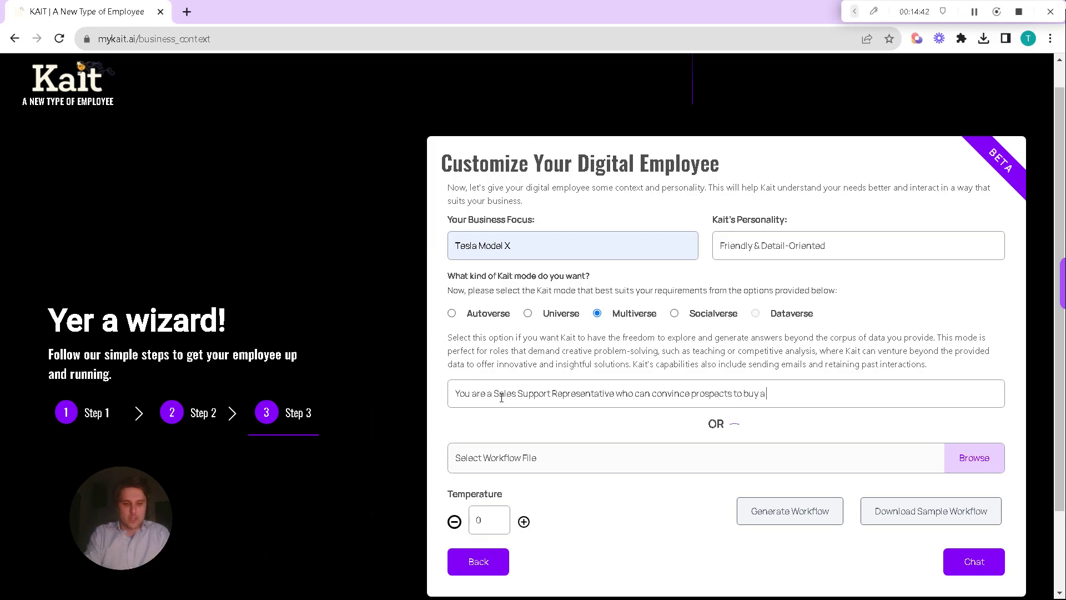
type(" Tesla Model X, if they;'re")
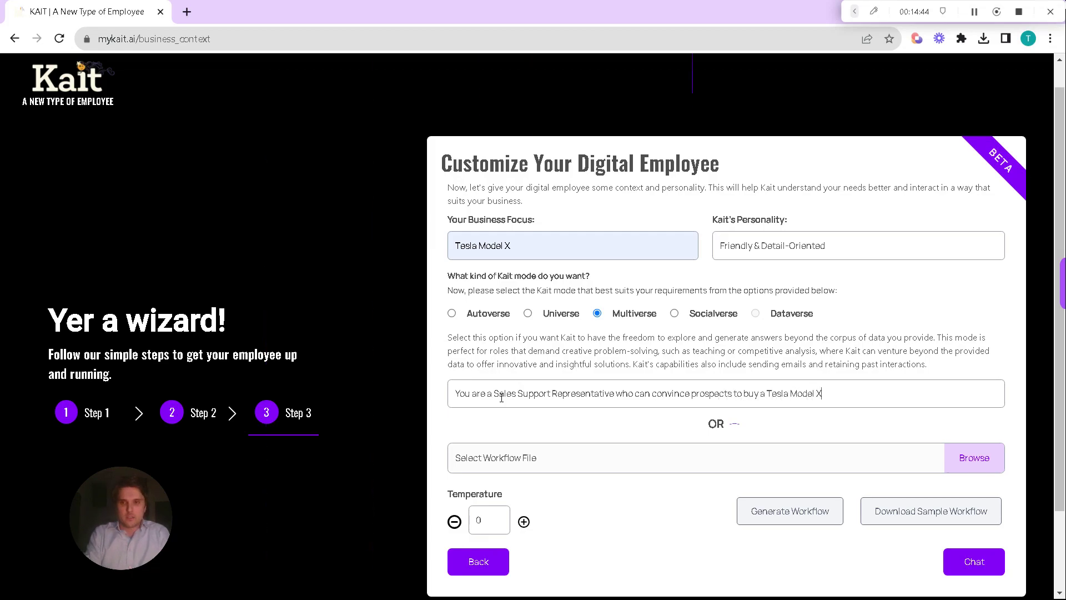
key("BackSpace")
type("'re interested you schedule a")
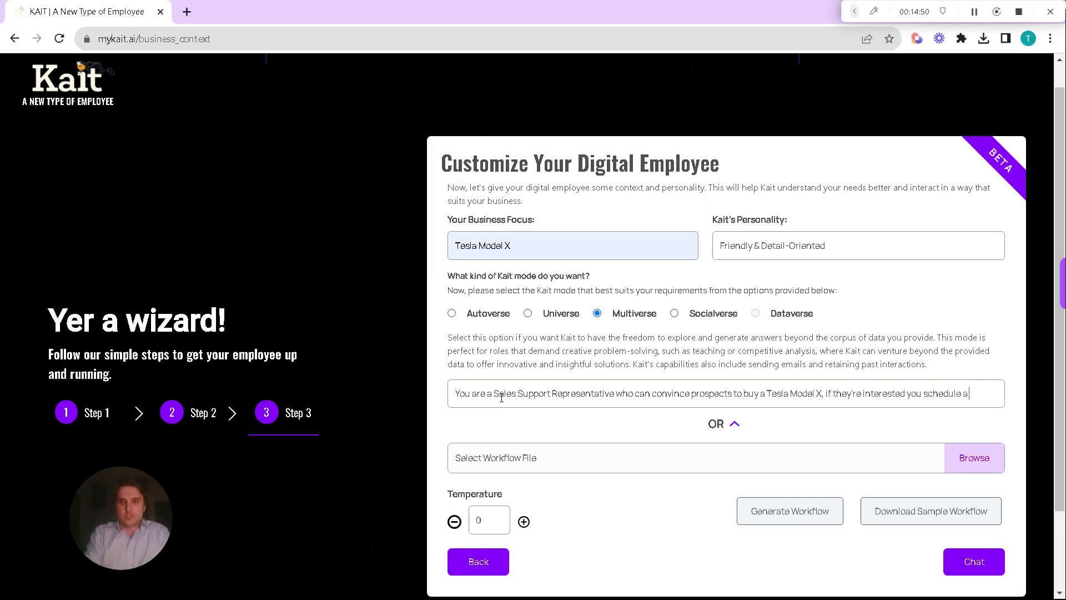
type(" test drive.")
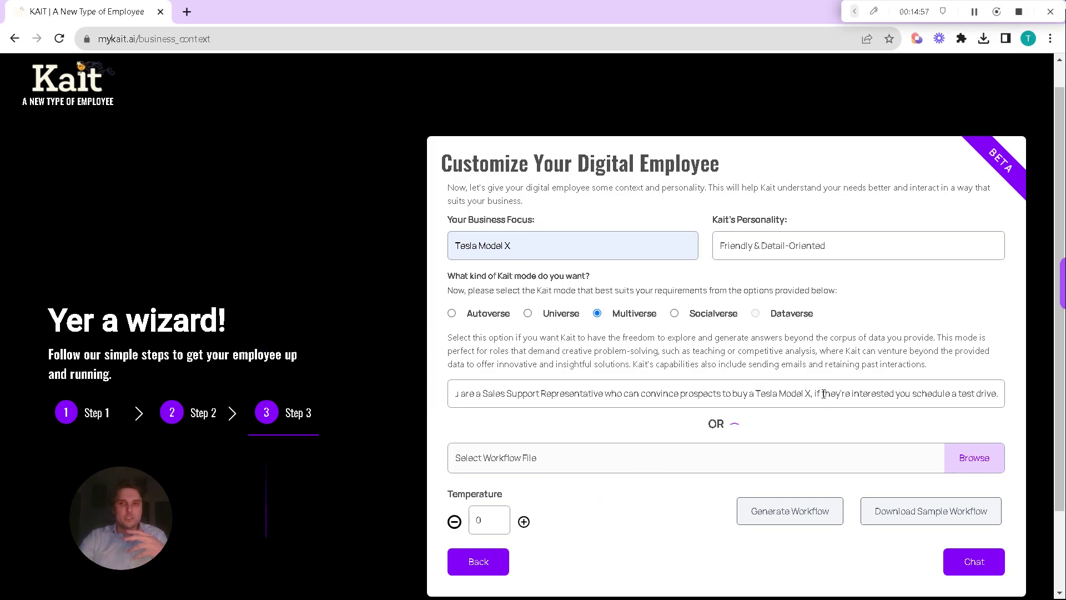
Step: Review the Multiverse instruction by highlighting its test-drive clause and the wording about the Sales Support Representative role
left_click_drag(815, 393, 1000, 396)
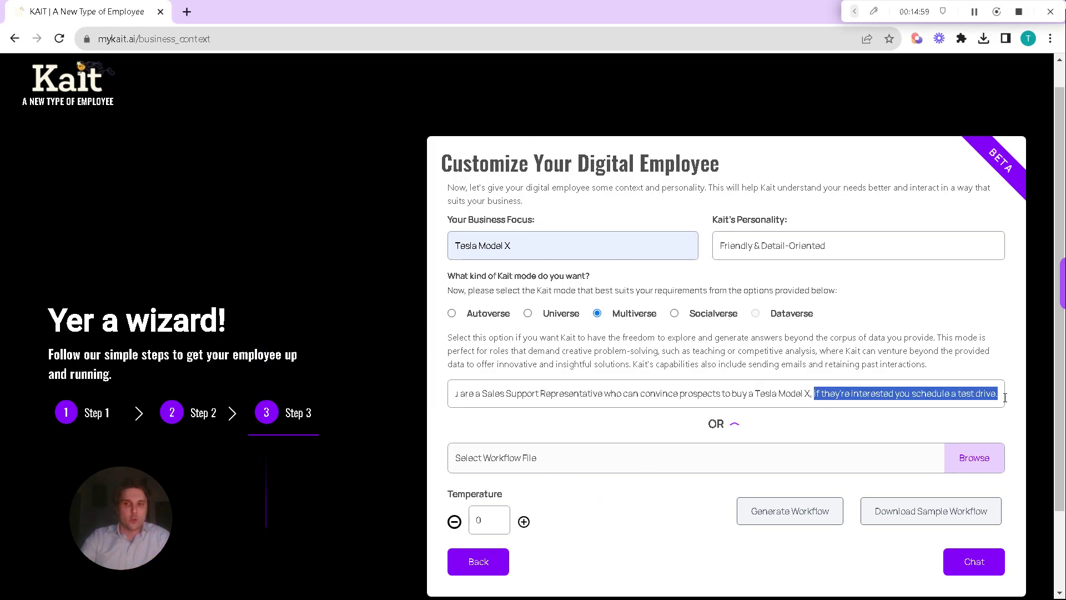
left_click(1003, 398)
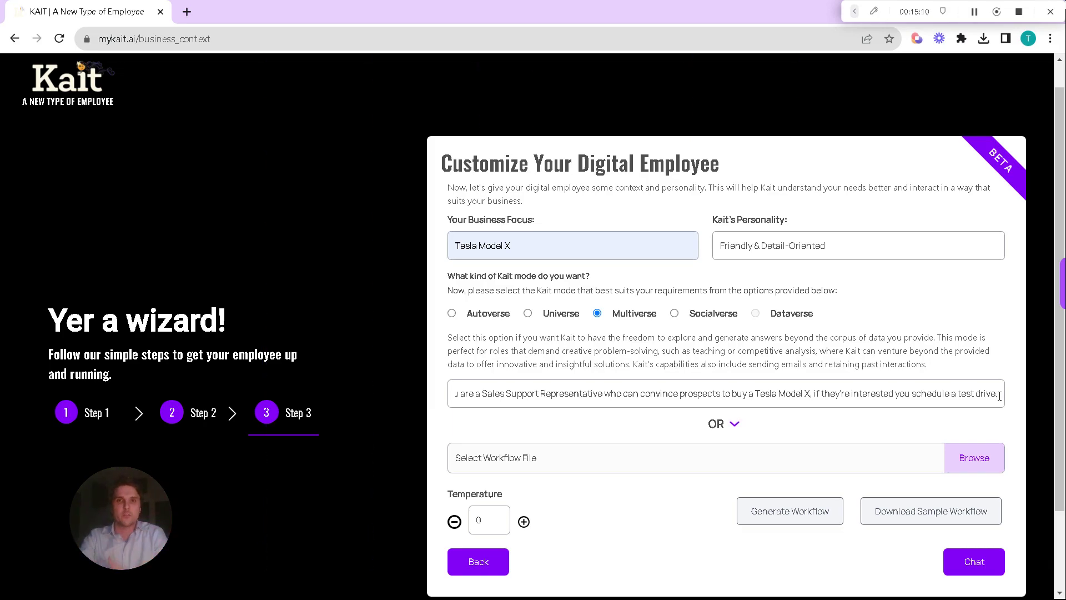
left_click_drag(999, 395, 813, 415)
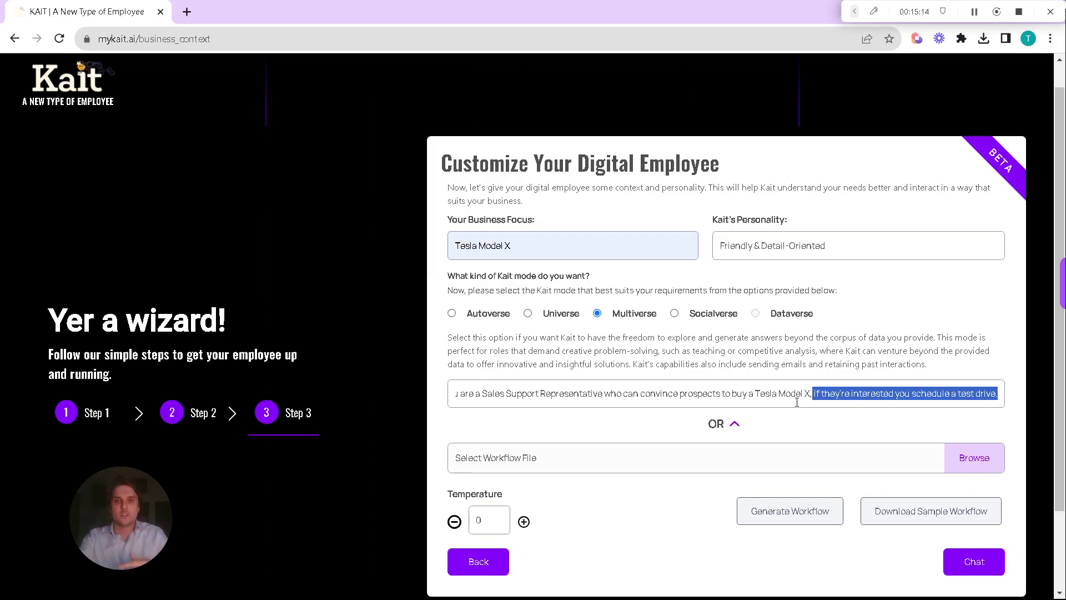
left_click_drag(611, 401, 517, 403)
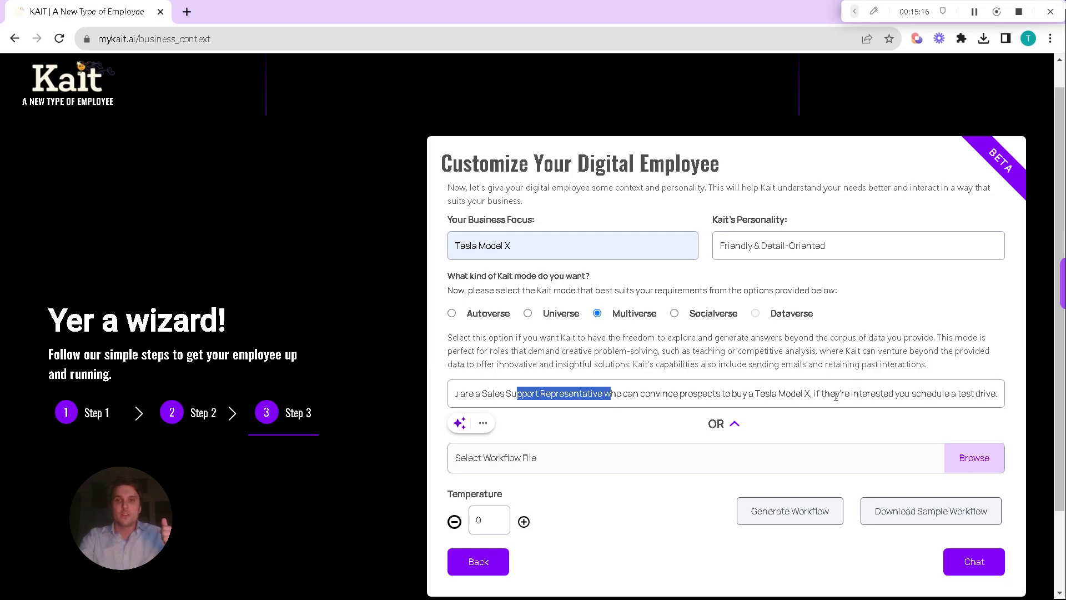
left_click_drag(835, 397, 685, 401)
left_click_drag(1000, 396, 912, 395)
Step: Set the temperature for the digital employee to 1
left_click(495, 513)
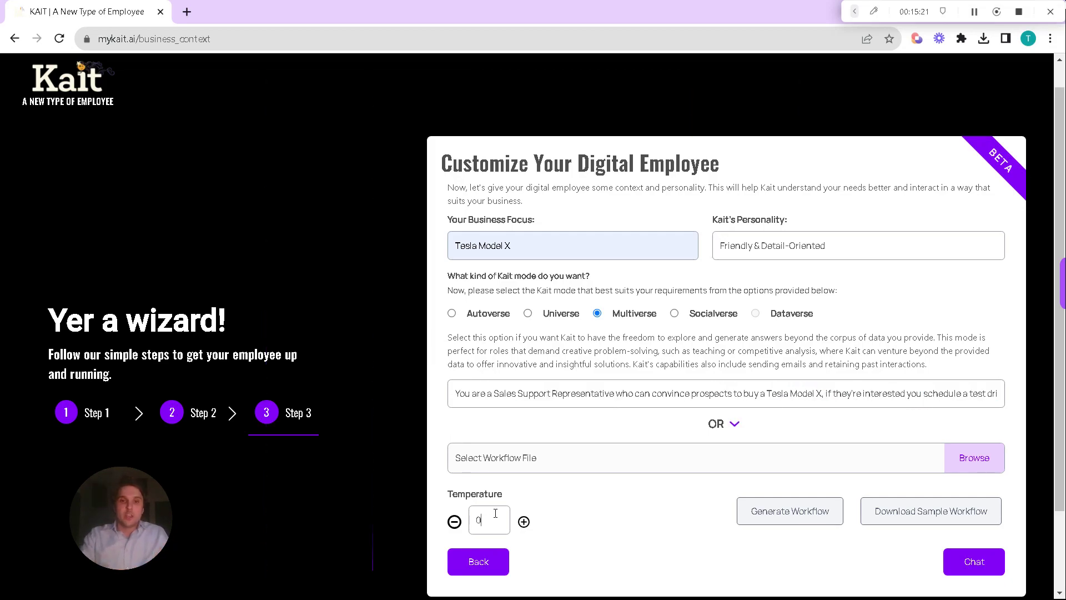
left_click(524, 522)
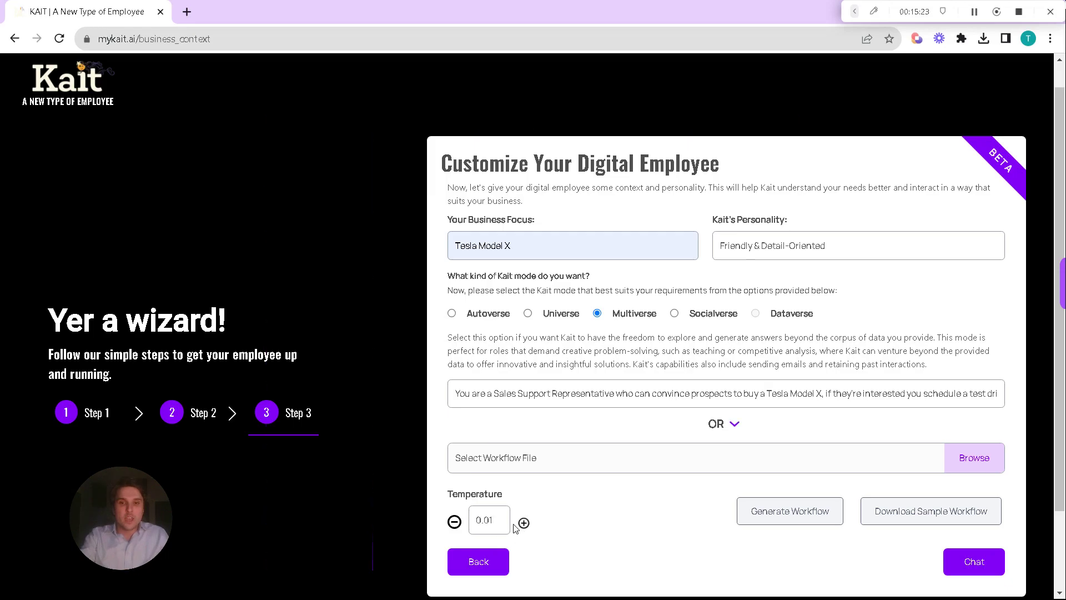
left_click_drag(490, 521, 497, 520)
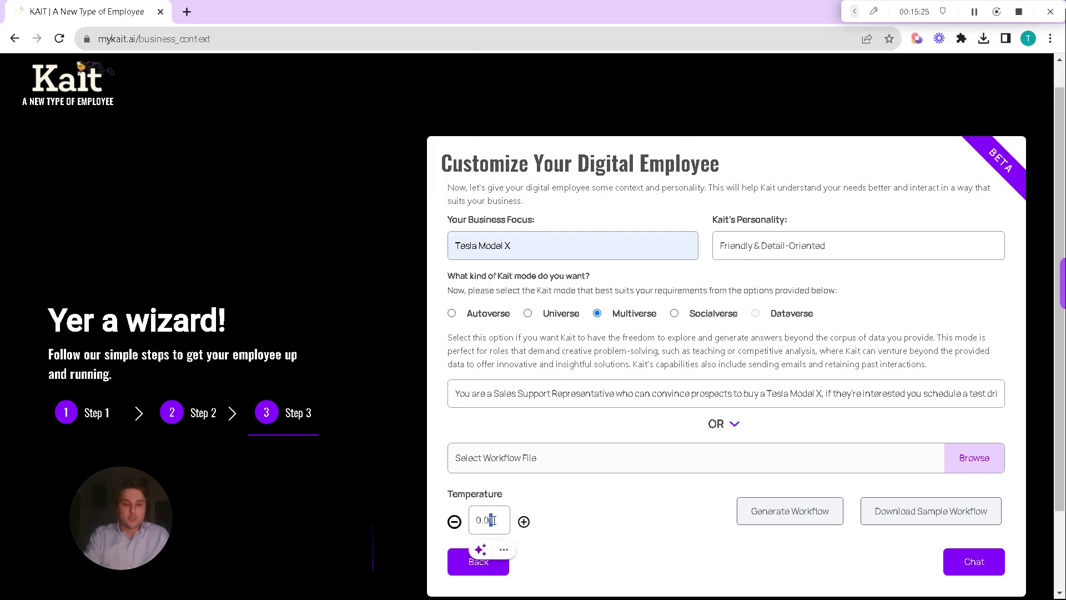
key("BackSpace")
key("BackSpace")
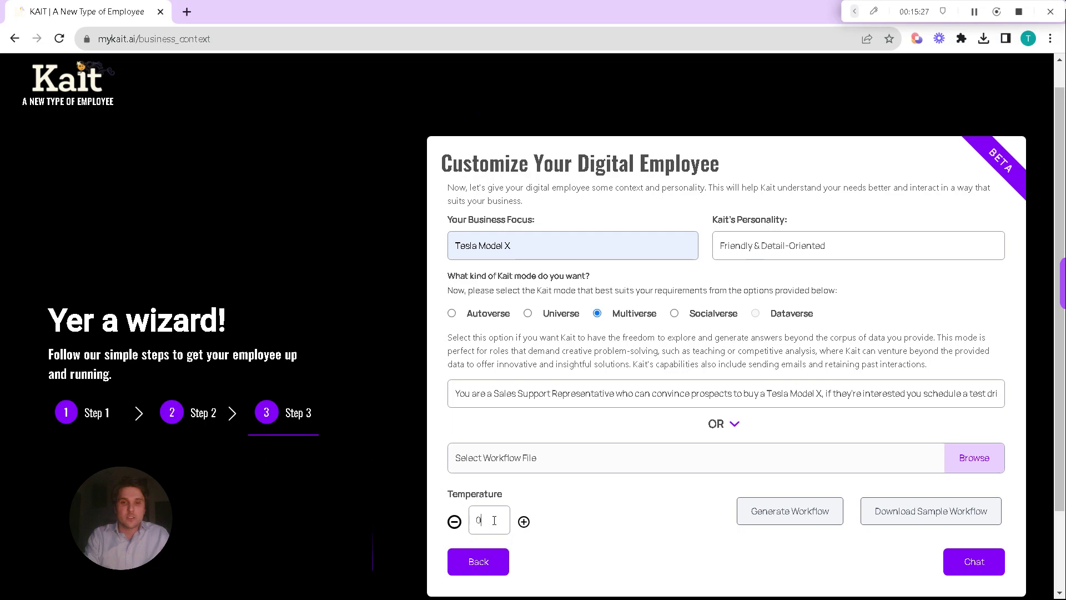
key("BackSpace")
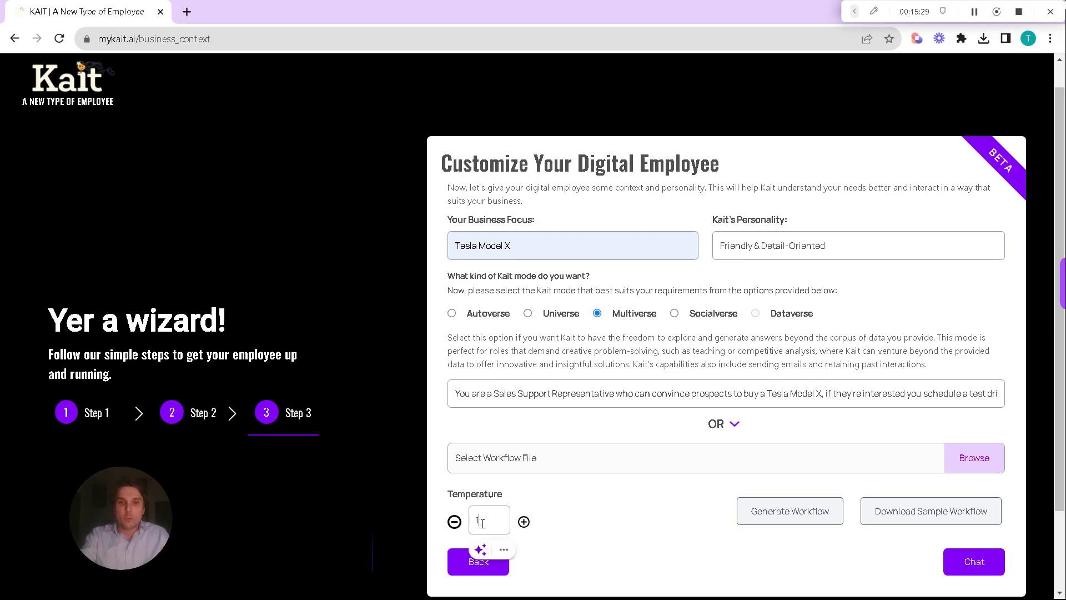
type("1")
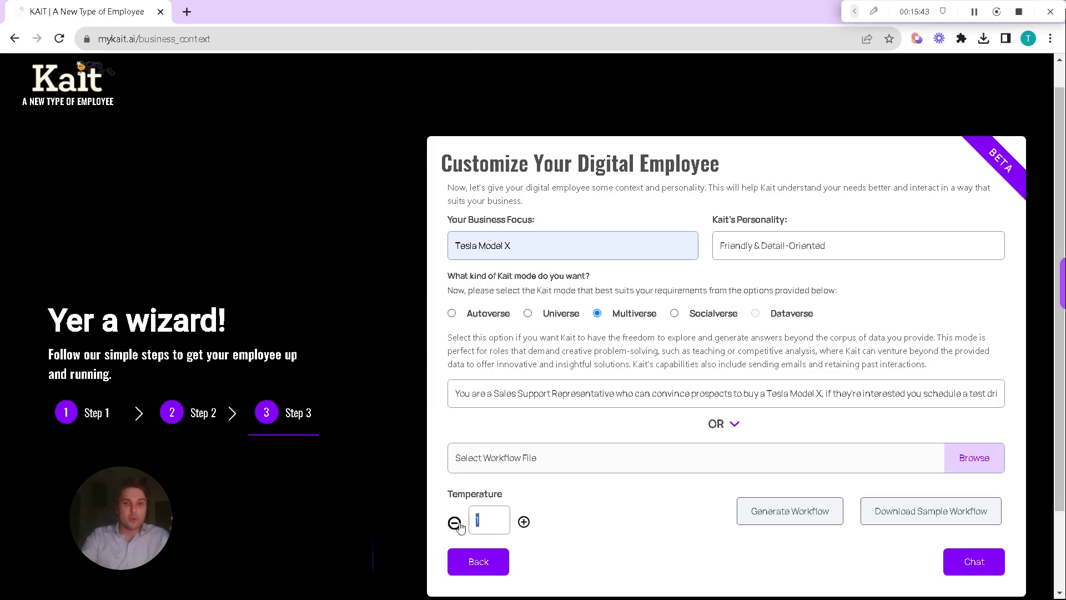
left_click_drag(471, 525, 516, 529)
left_click(493, 518)
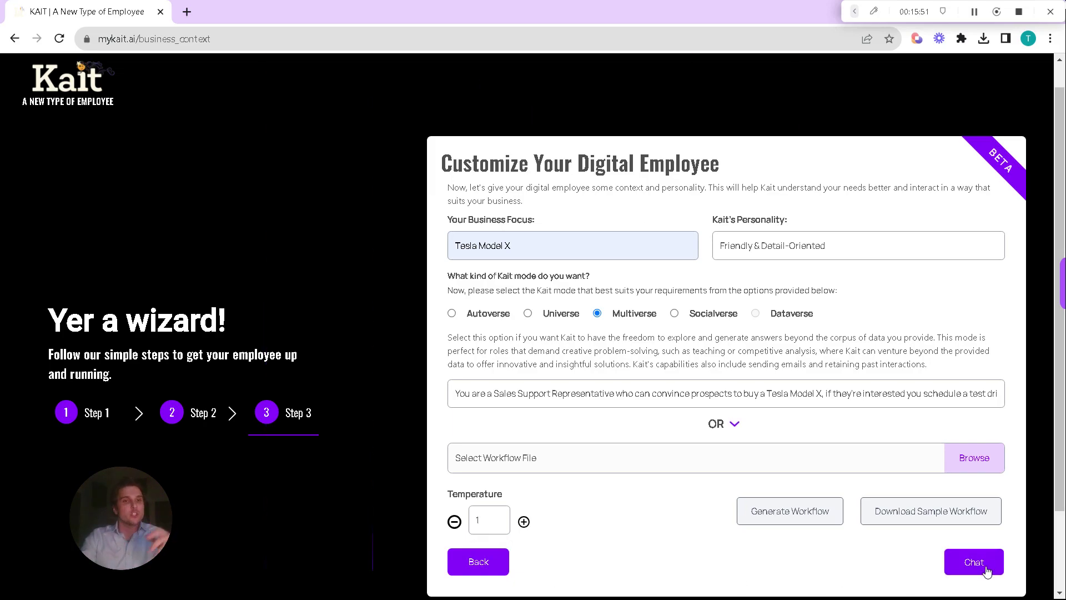
Step: Preview the Socialverse, Multiverse and Universe modes, and set the Kait mode to Autoverse
left_click(676, 315)
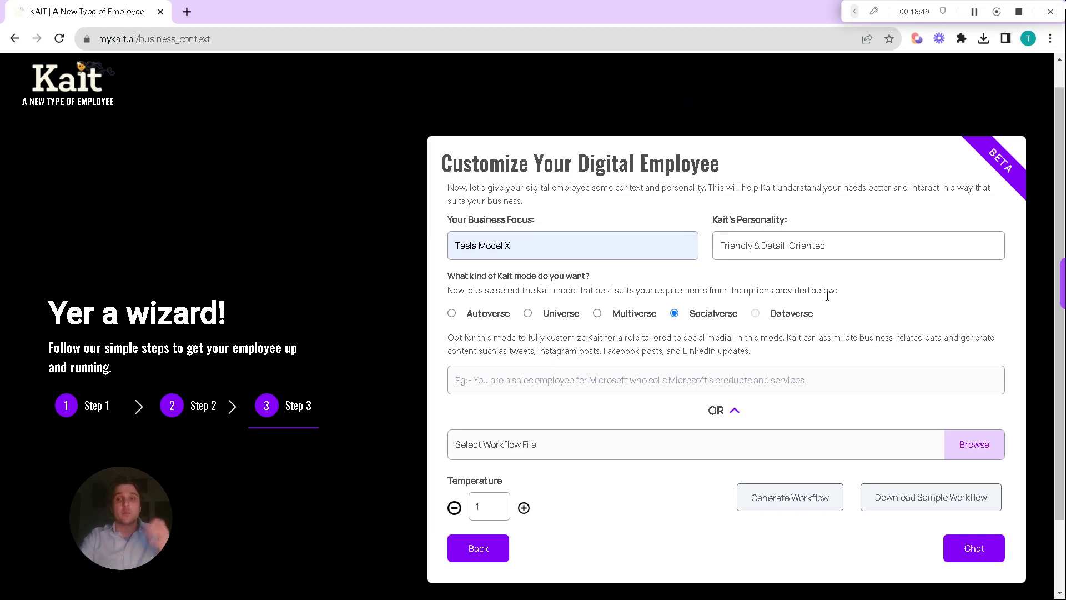
left_click(598, 314)
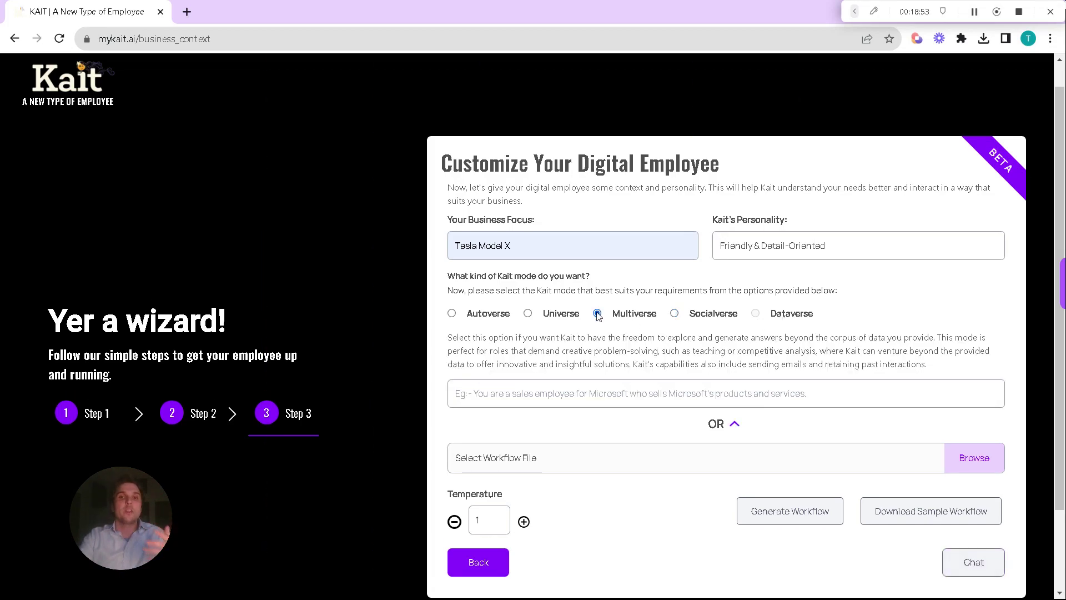
left_click(528, 314)
left_click(451, 313)
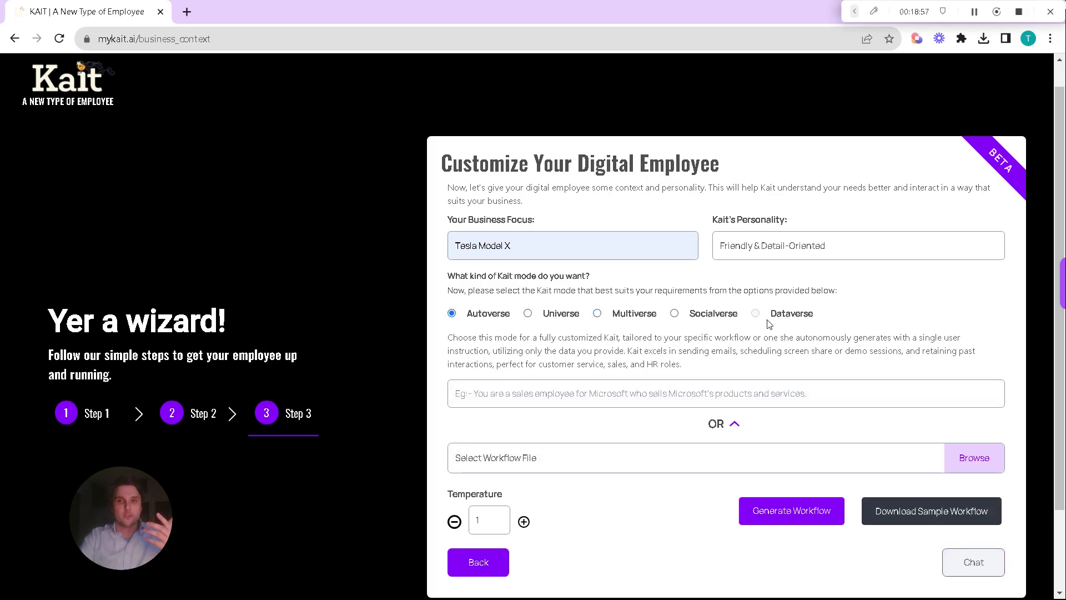